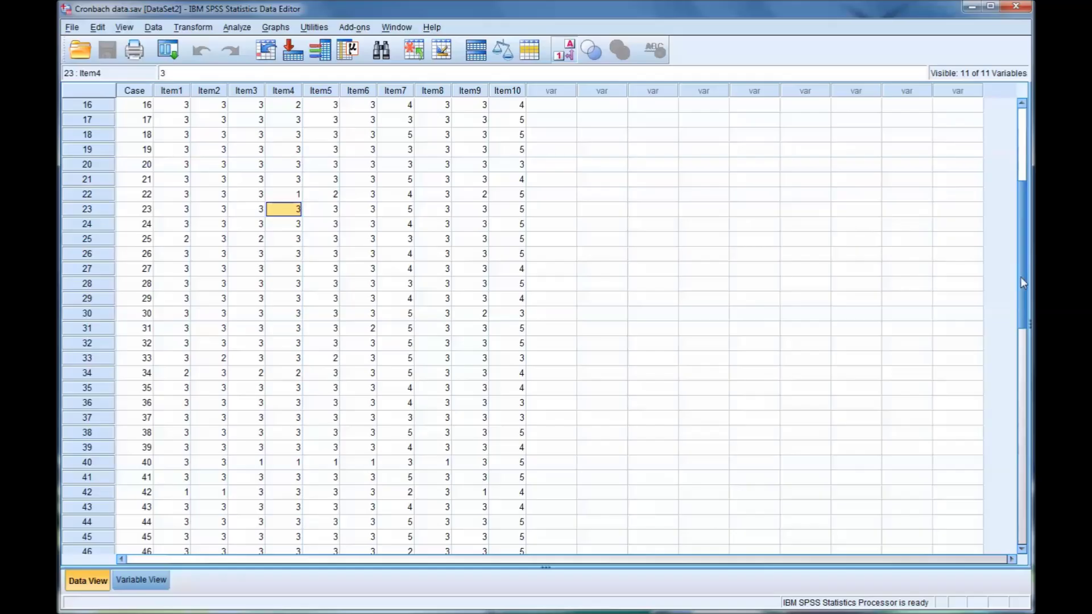
Scroll the Cronbach data sheet back up so the first cases show.
left_click_drag(1021, 276, 1023, 198)
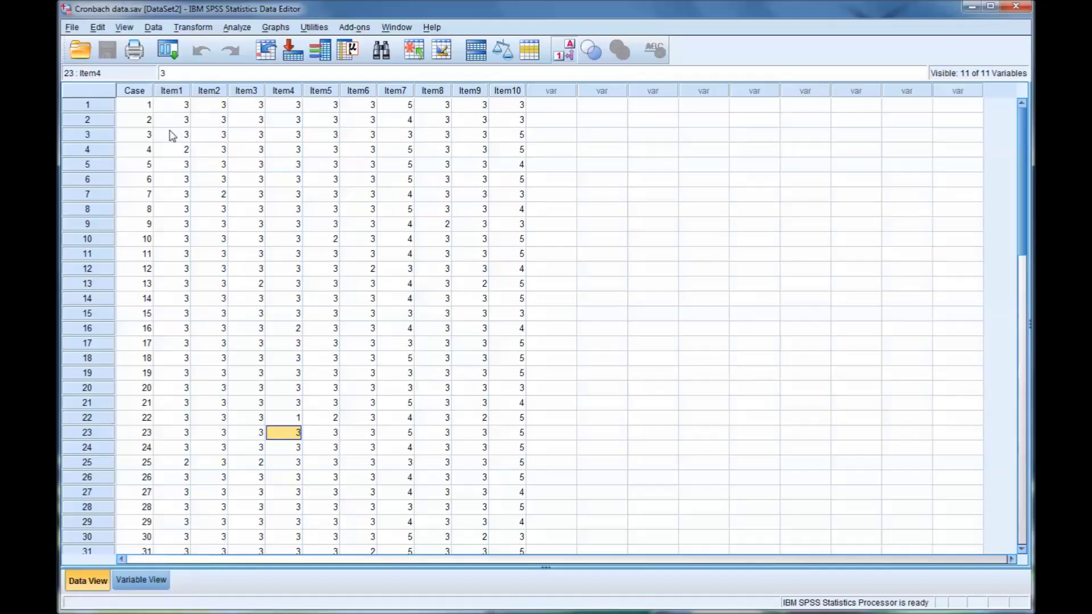
left_click(142, 107)
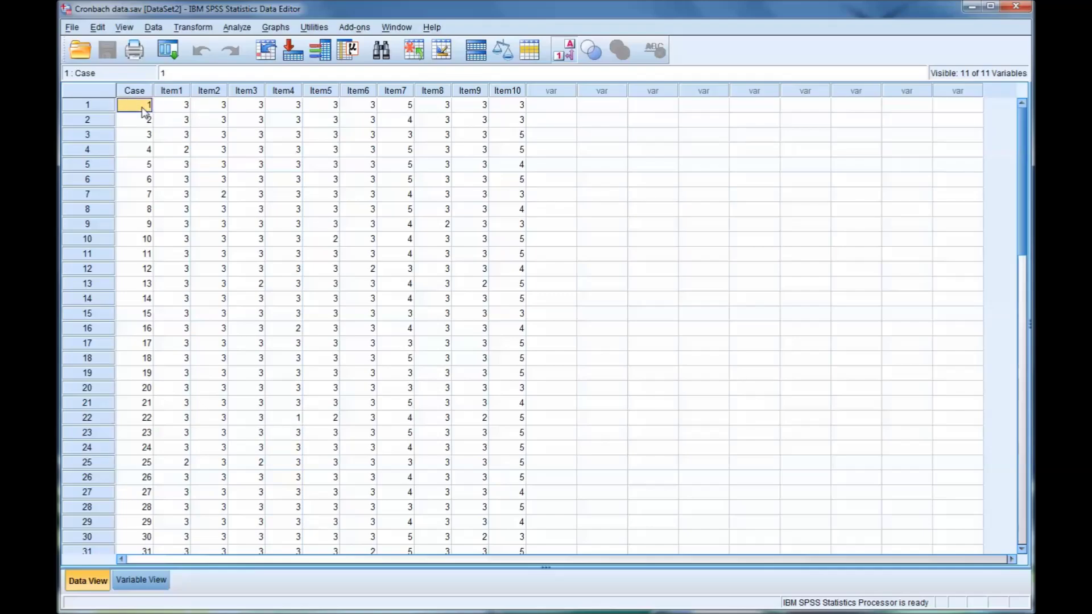
left_click(139, 121)
left_click(141, 106)
left_click_drag(175, 97, 515, 107)
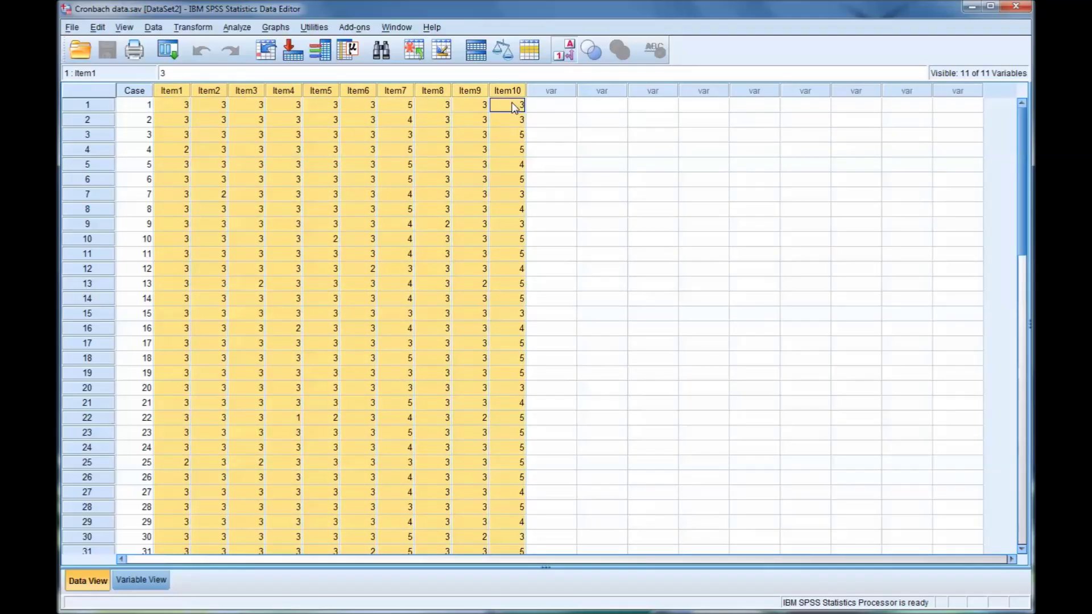
left_click(178, 107)
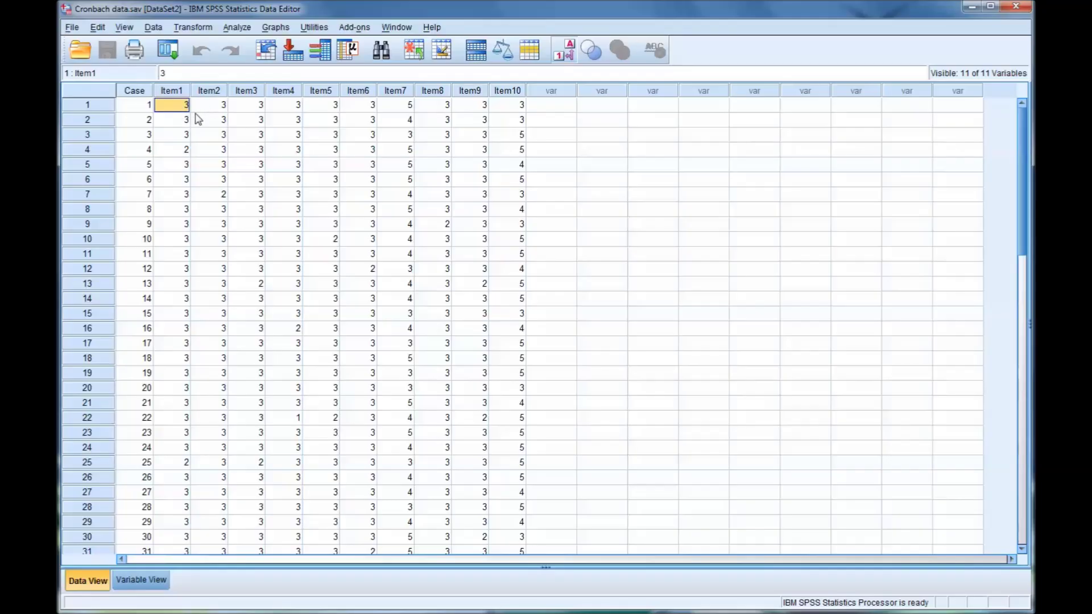
left_click(174, 92)
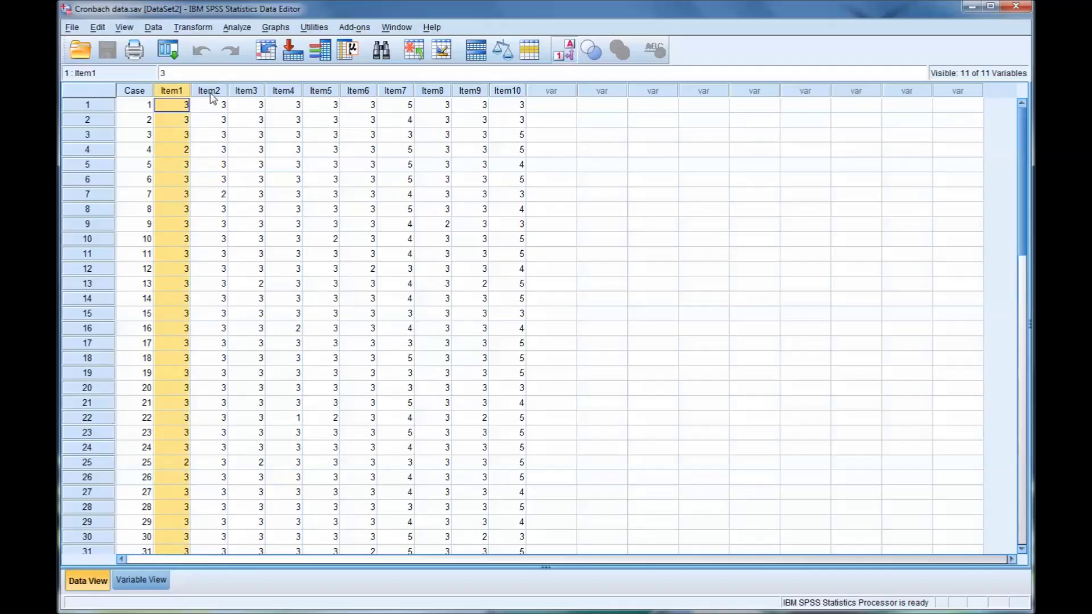
left_click(211, 92)
left_click(248, 92)
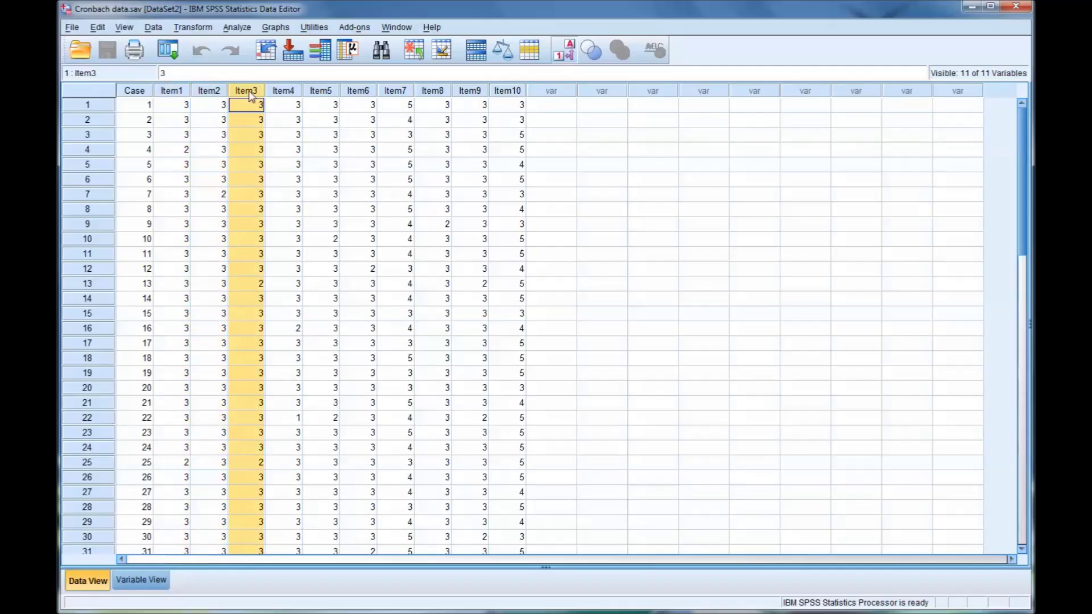
left_click(287, 124)
left_click(174, 111)
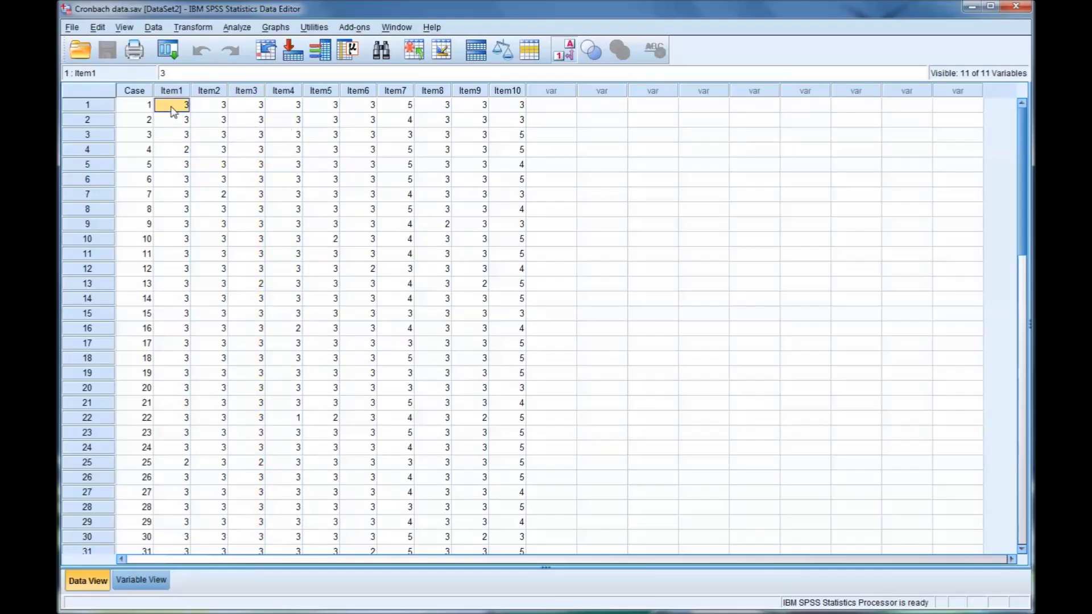
left_click(136, 110)
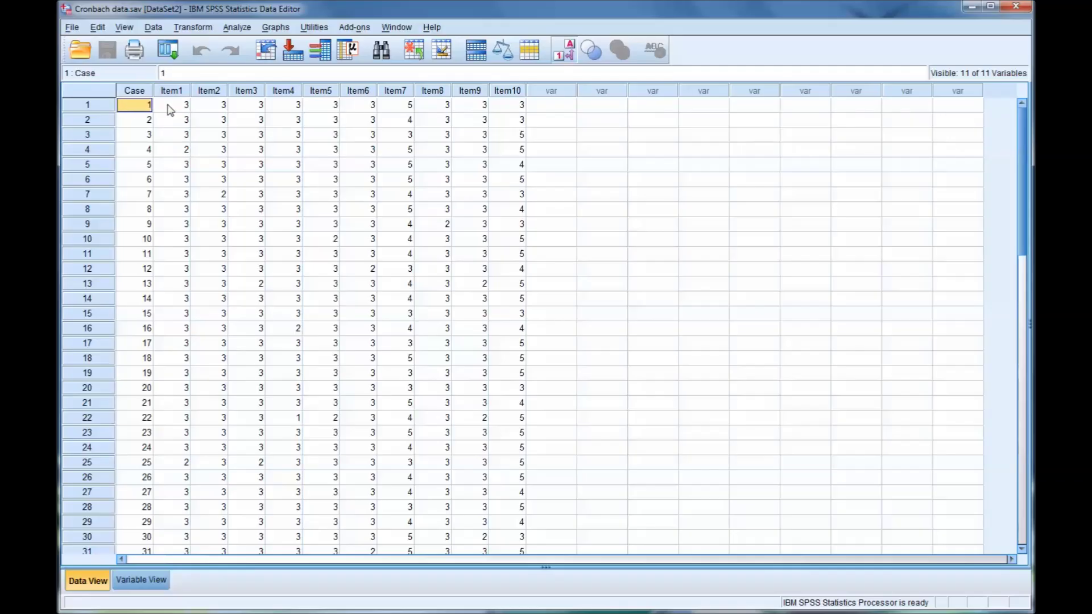
left_click(175, 109)
left_click(210, 113)
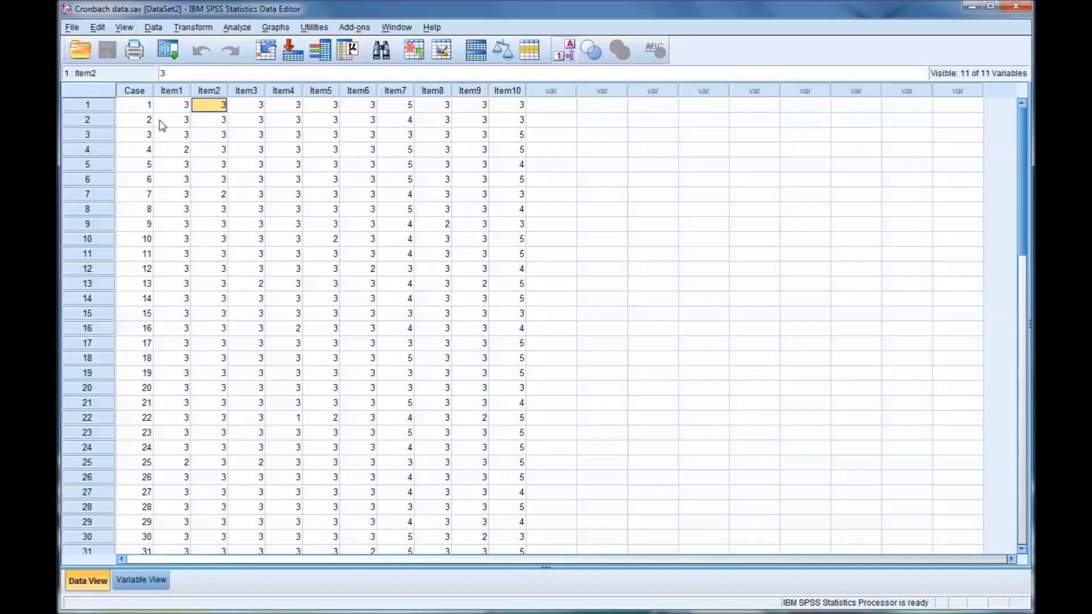
left_click(175, 93)
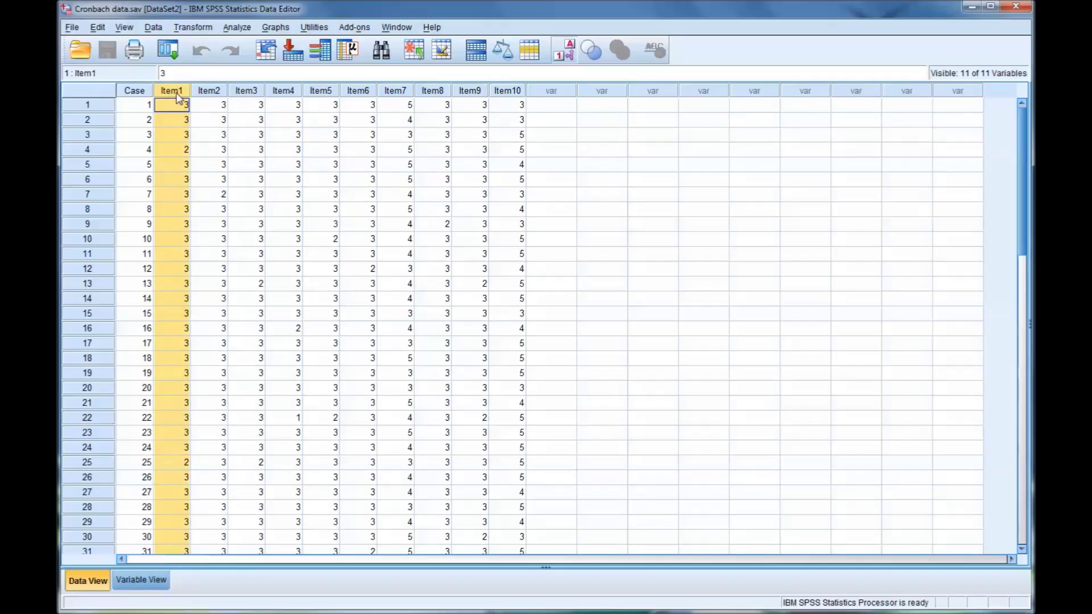
mouse_move(182, 93)
left_mouse_down()
mouse_move(459, 94)
mouse_move(294, 133)
mouse_move(180, 91)
left_mouse_up()
left_click(184, 102)
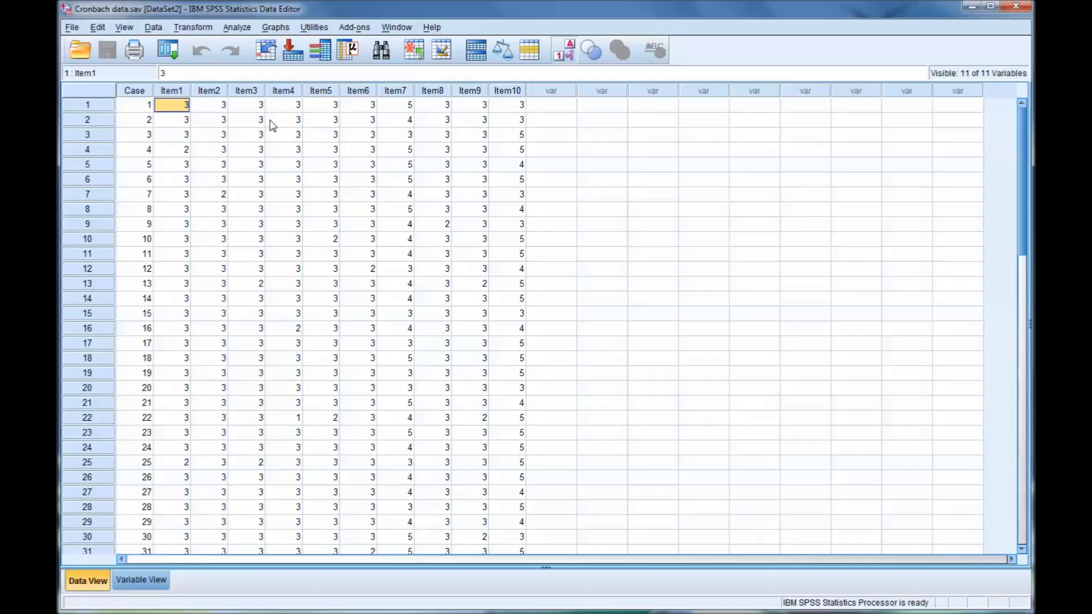
left_click(149, 584)
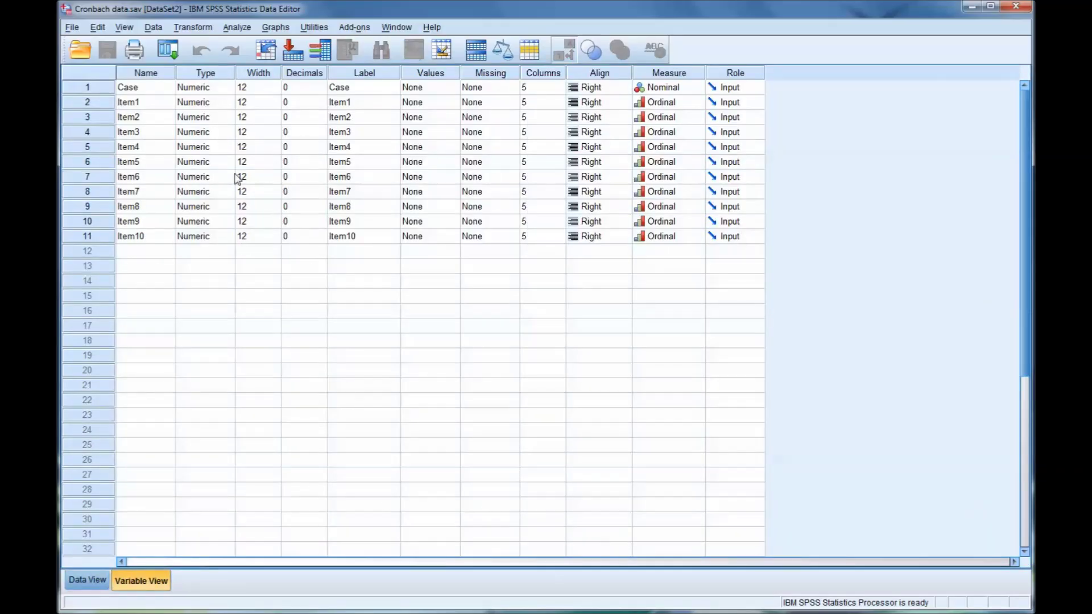
left_click(691, 110)
left_click(696, 103)
left_click(690, 118)
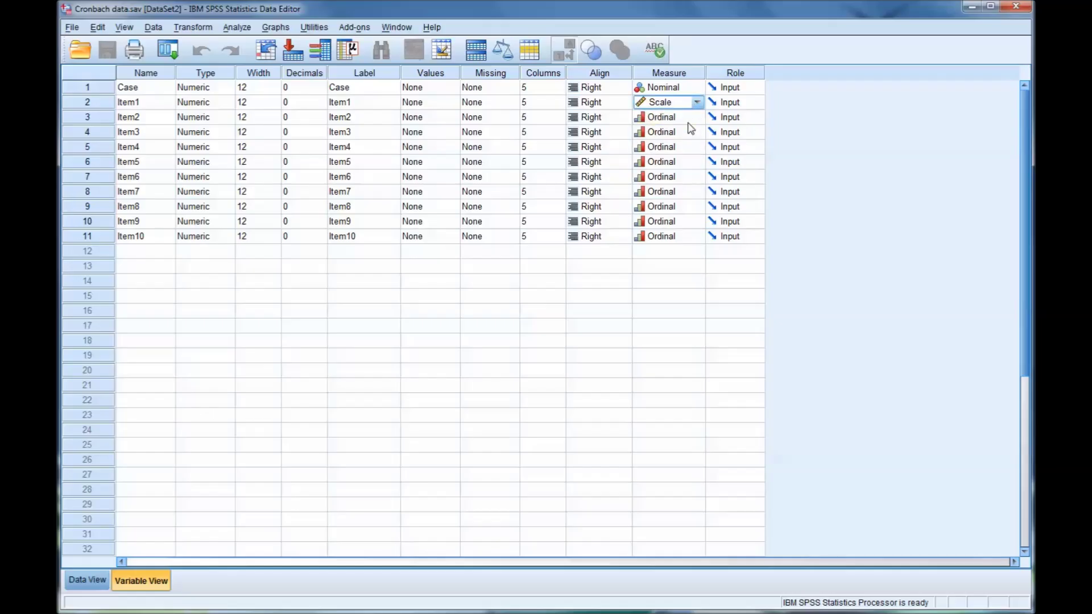
left_click(697, 103)
left_click(689, 131)
left_click(667, 122)
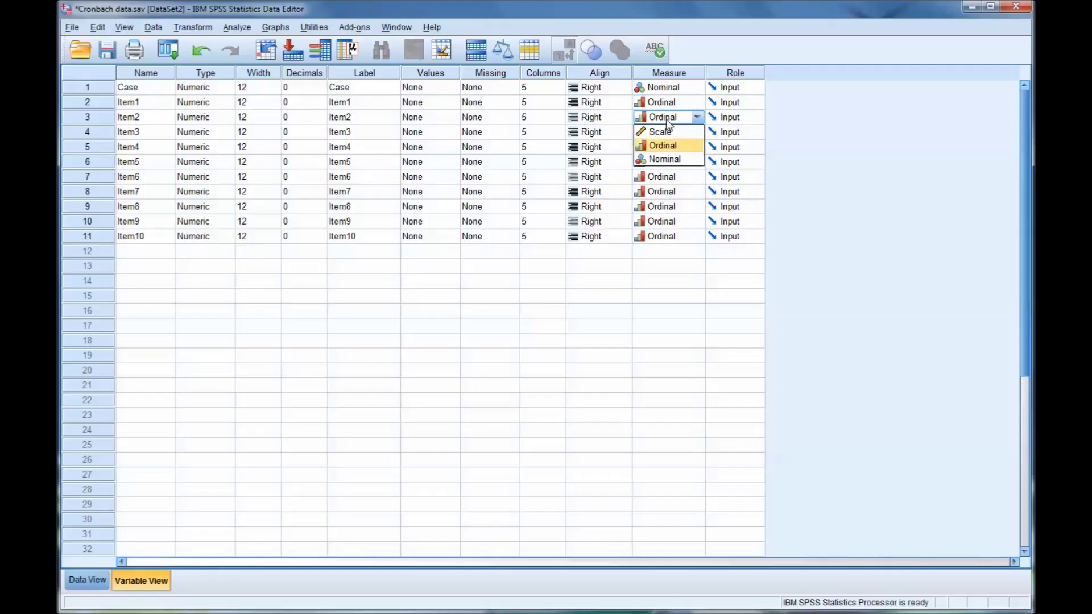
left_click(664, 146)
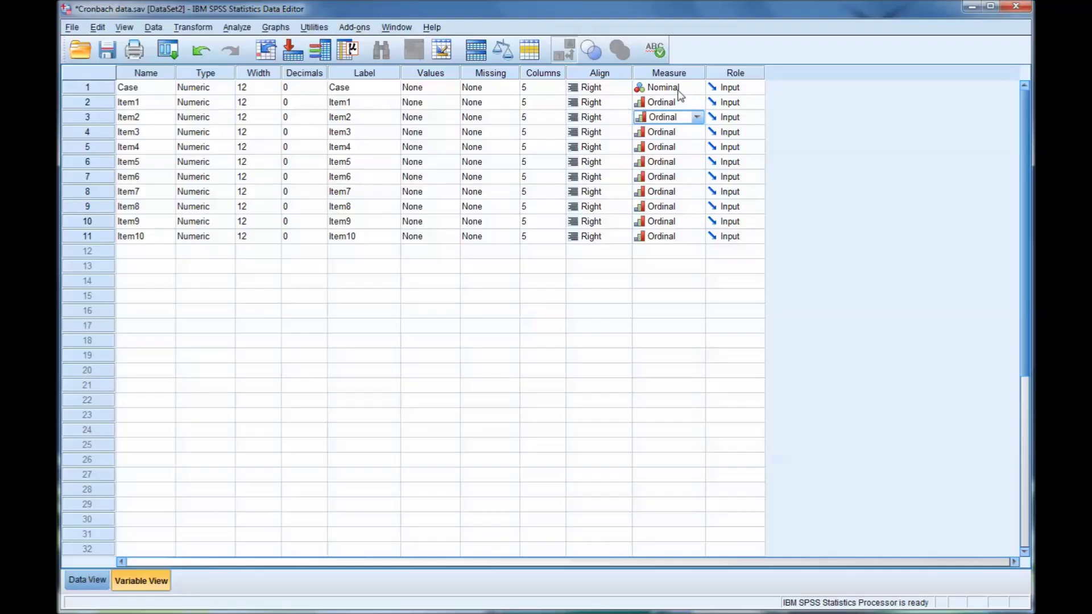
left_click(85, 577)
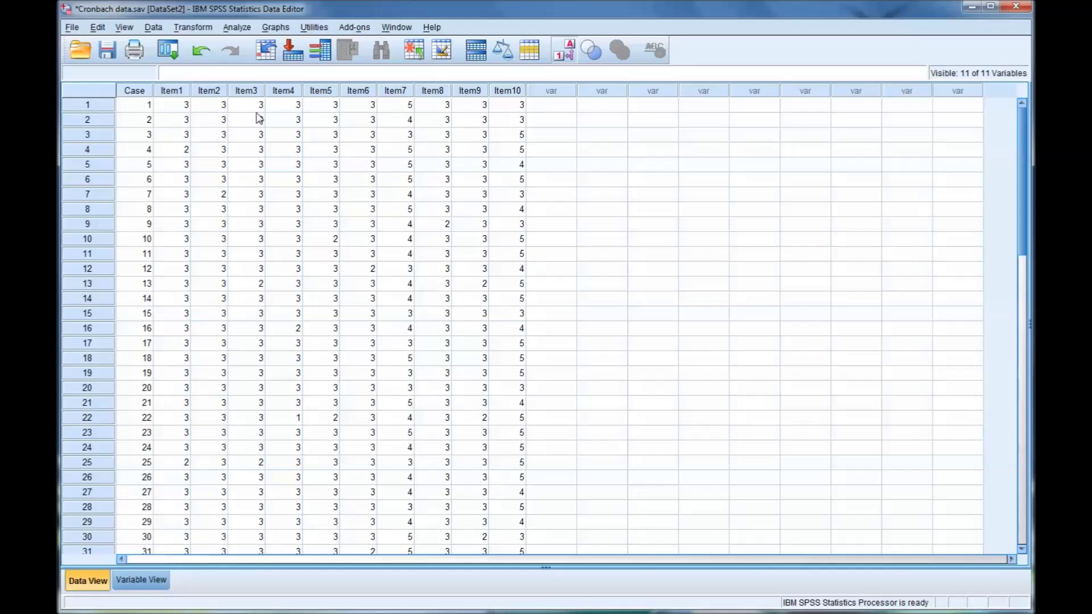
Open Analyze > Scale > Reliability Analysis, with Item1–Item10 already listed as items.
left_click(239, 29)
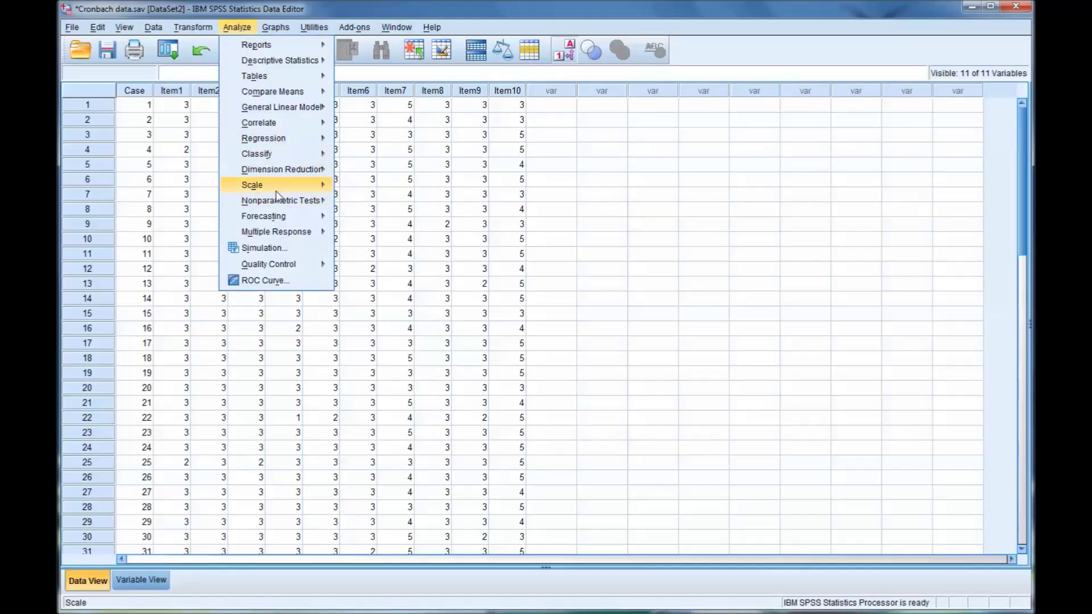
mouse_move(277, 193)
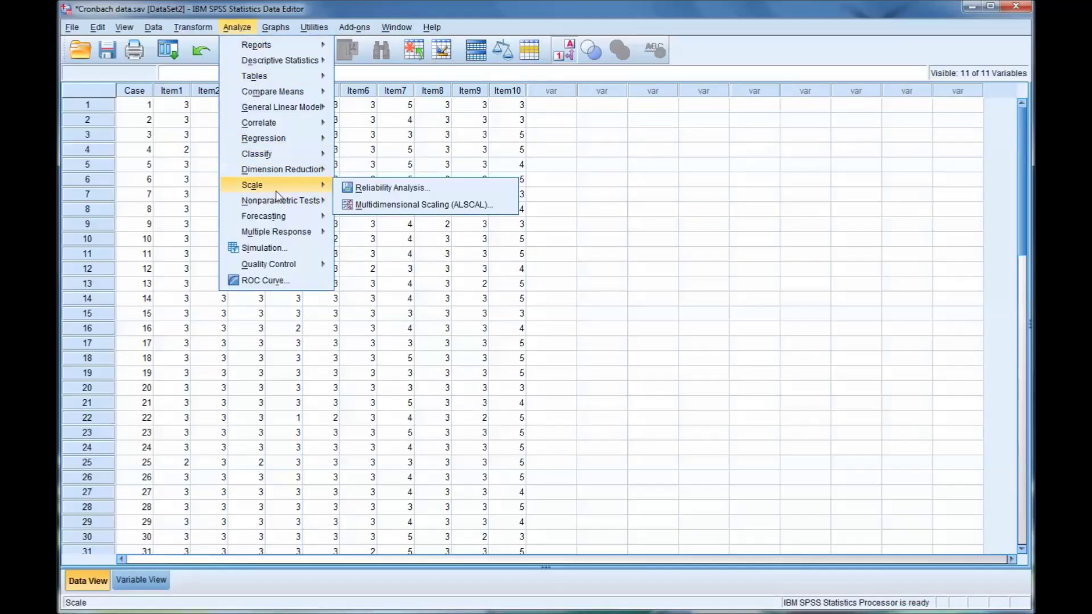
left_click(369, 190)
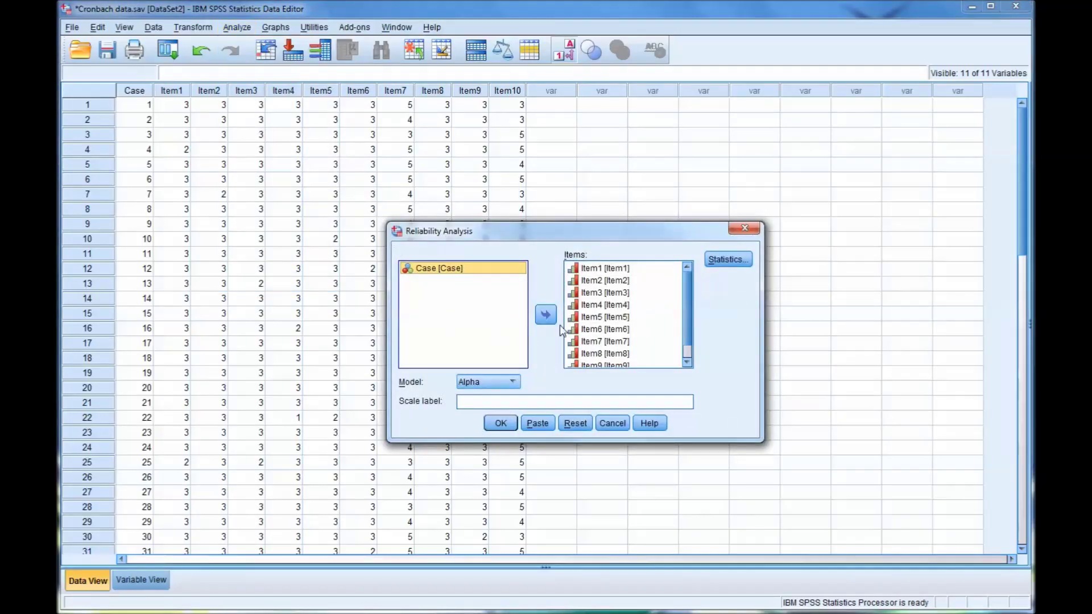
Remove all ten items, Item1–Item10, from the Items list.
left_click(582, 294)
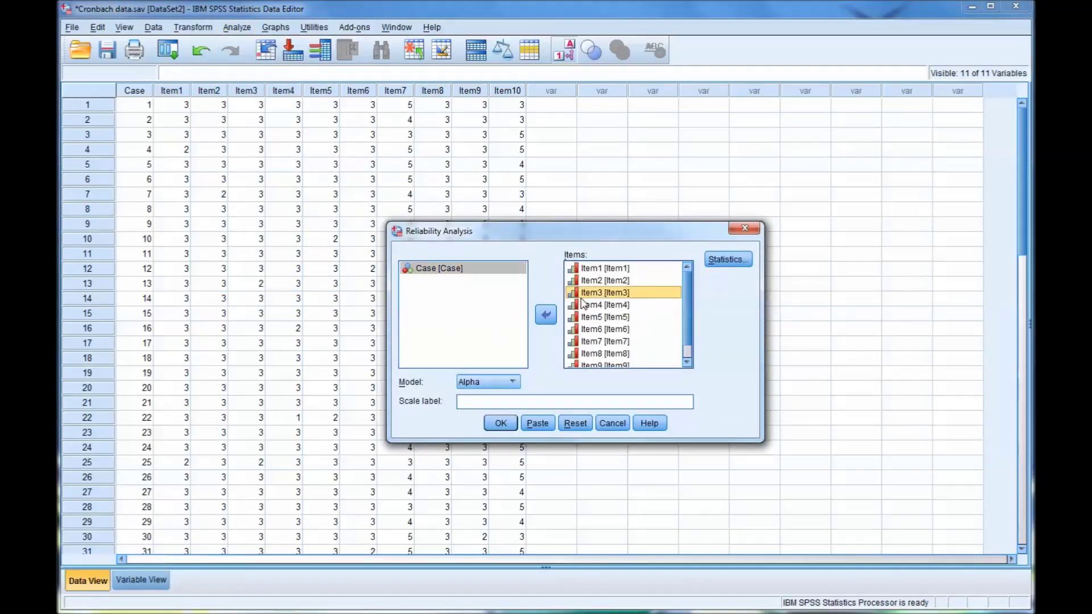
key("ctrl+a")
left_click(546, 315)
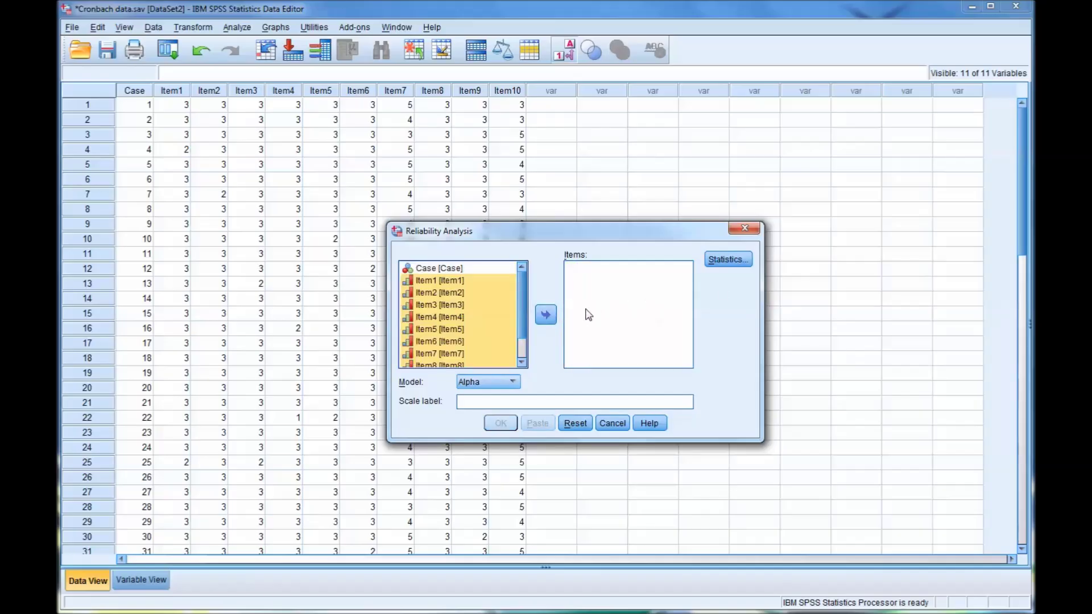
Uncheck item, scale and scale-if-item-deleted descriptives and inter-item correlations in Statistics.
left_click(730, 260)
left_click(452, 268)
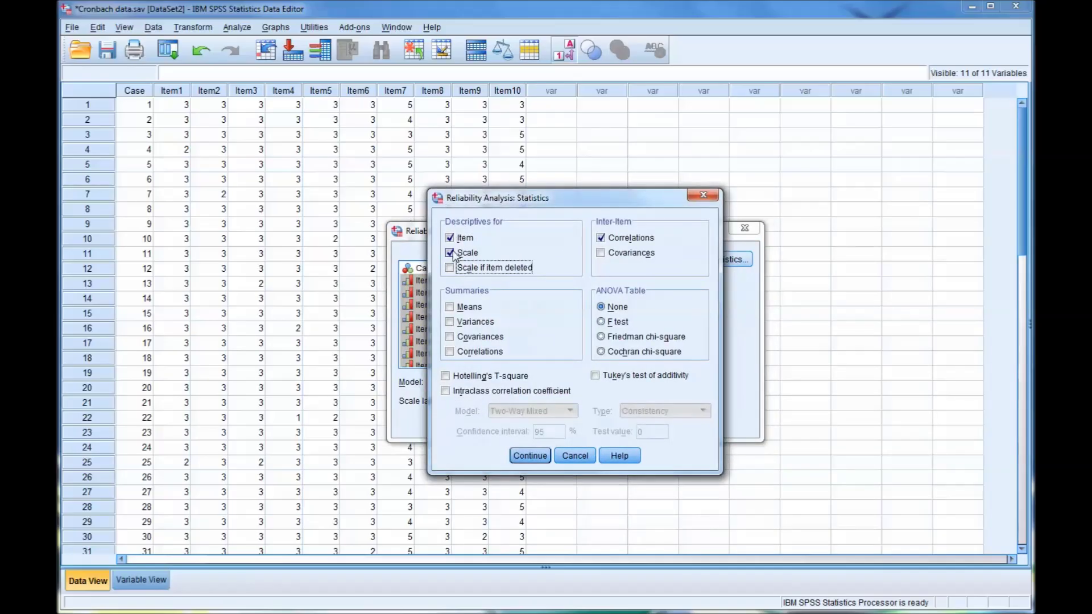
left_click(451, 239)
left_click(602, 238)
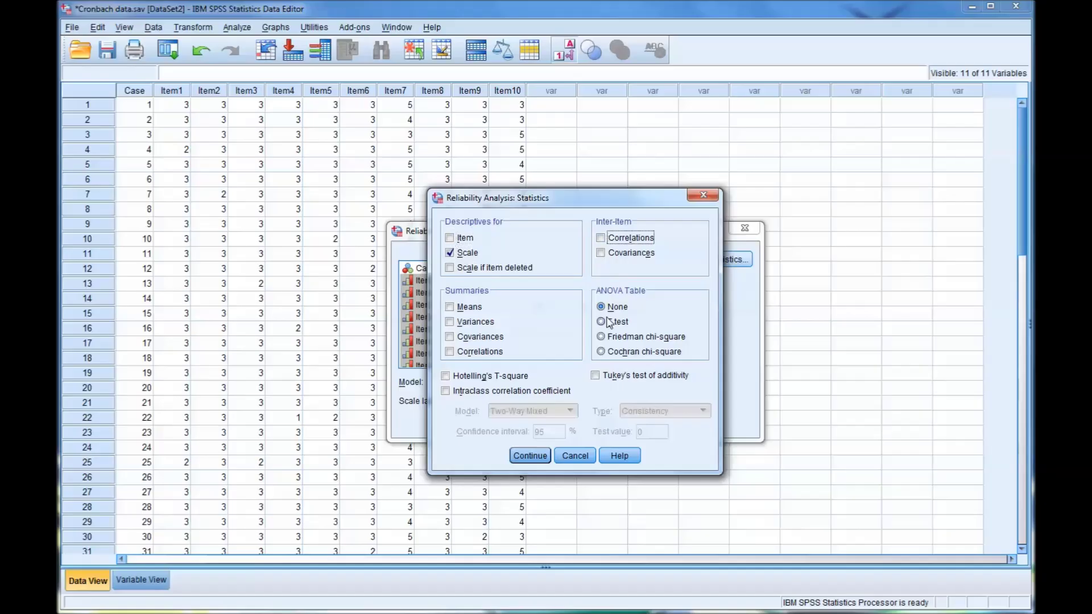
left_click(467, 255)
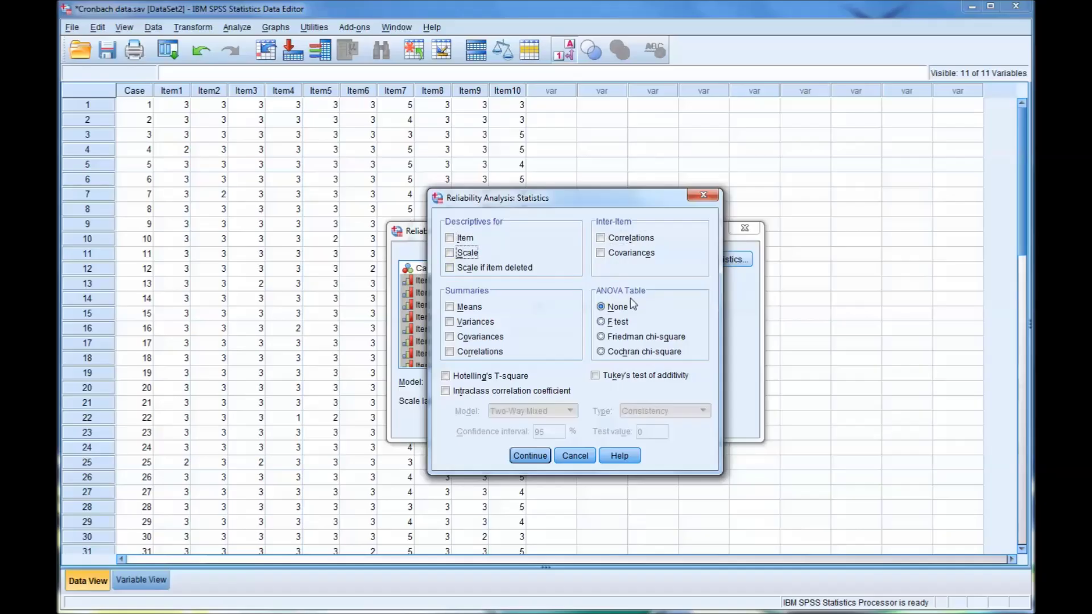
left_click(529, 456)
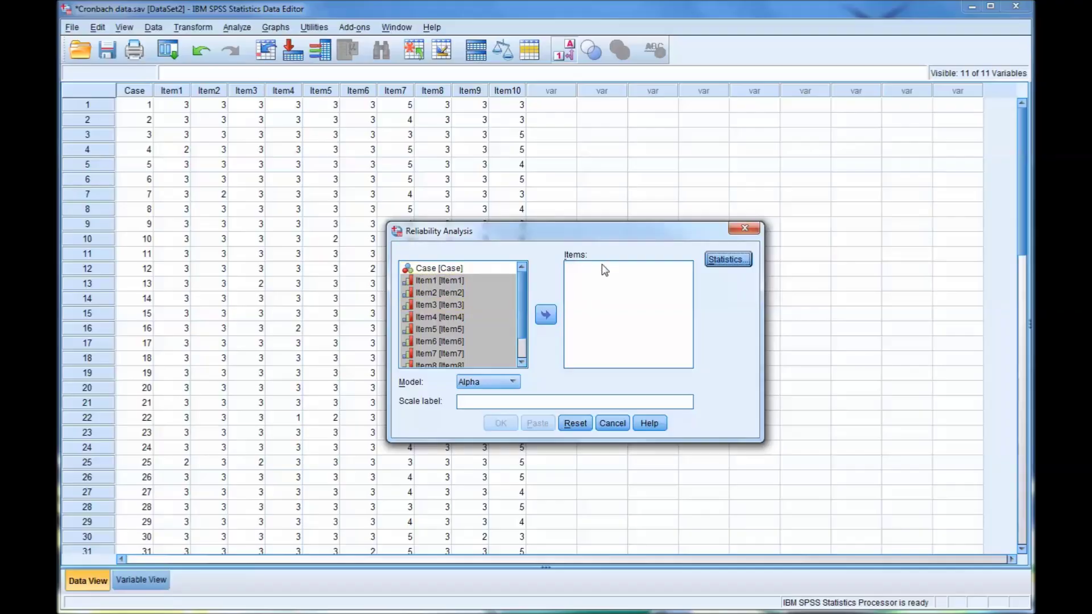
Add Item1–Item10, but not Case, to Items and open the Statistics options.
left_click(442, 281)
key("ctrl+a")
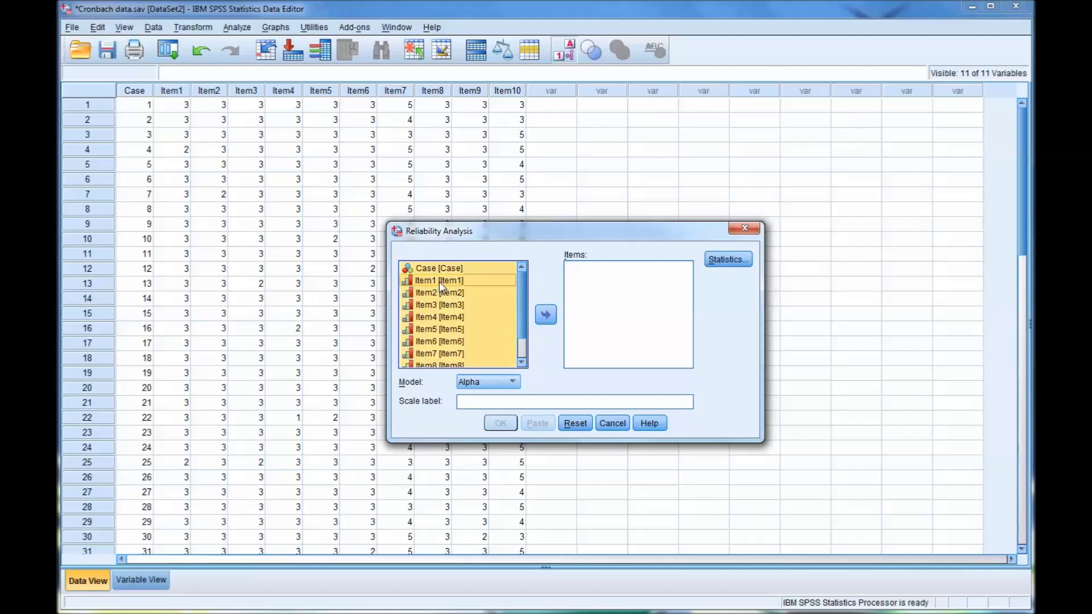
left_click(438, 269, "ctrl")
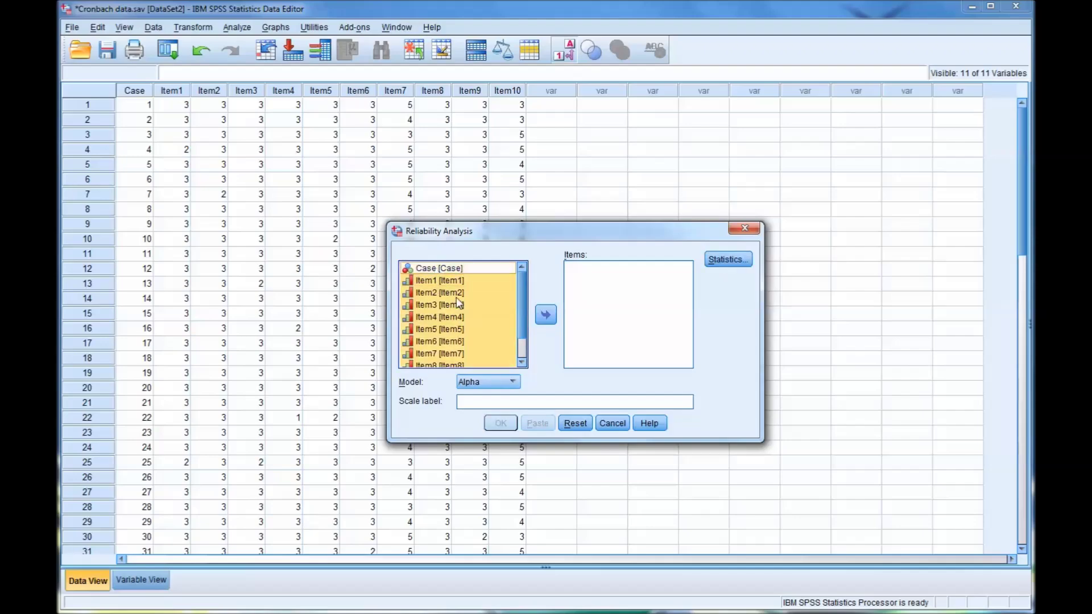
left_click(547, 314)
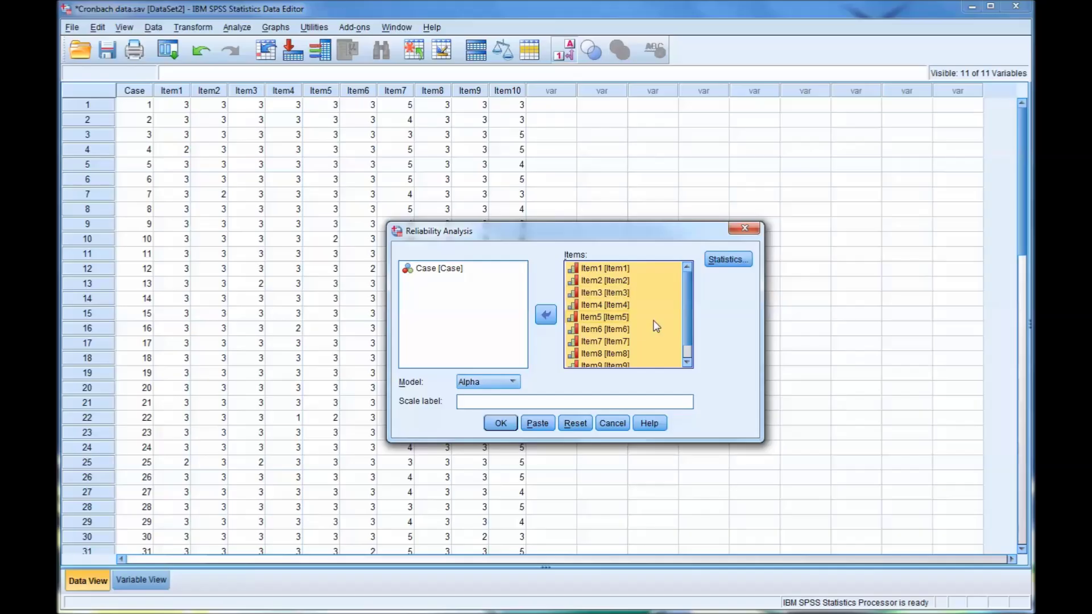
scroll(684, 319, "down", 1)
scroll(614, 348, "up", 1)
left_click(723, 267)
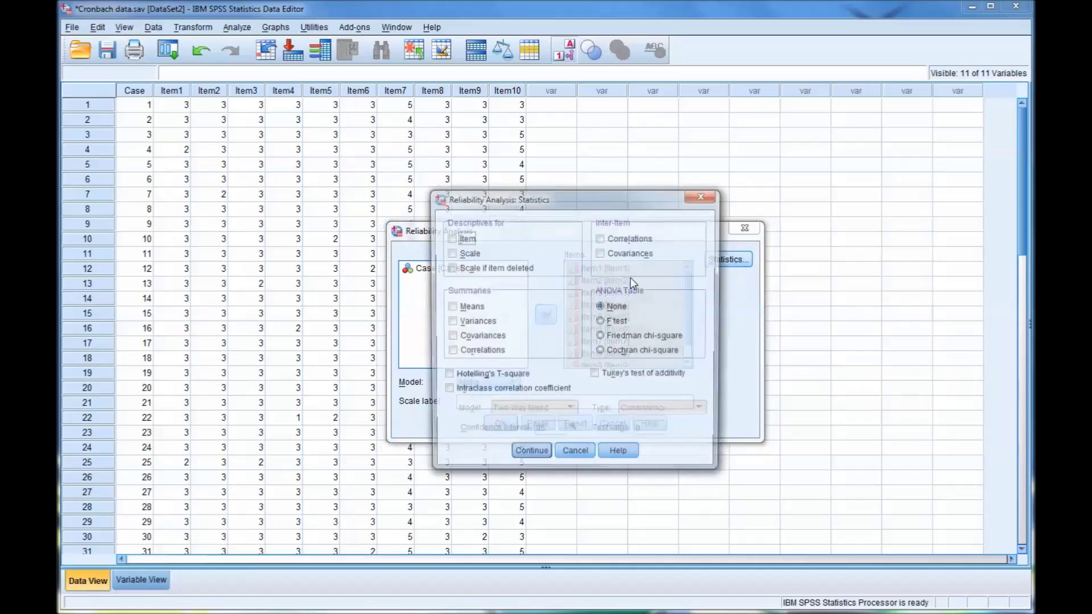
Request Item, Scale and Inter-Item Correlations statistics, producing alpha .606 across 10 items.
left_click(450, 239)
left_click(450, 254)
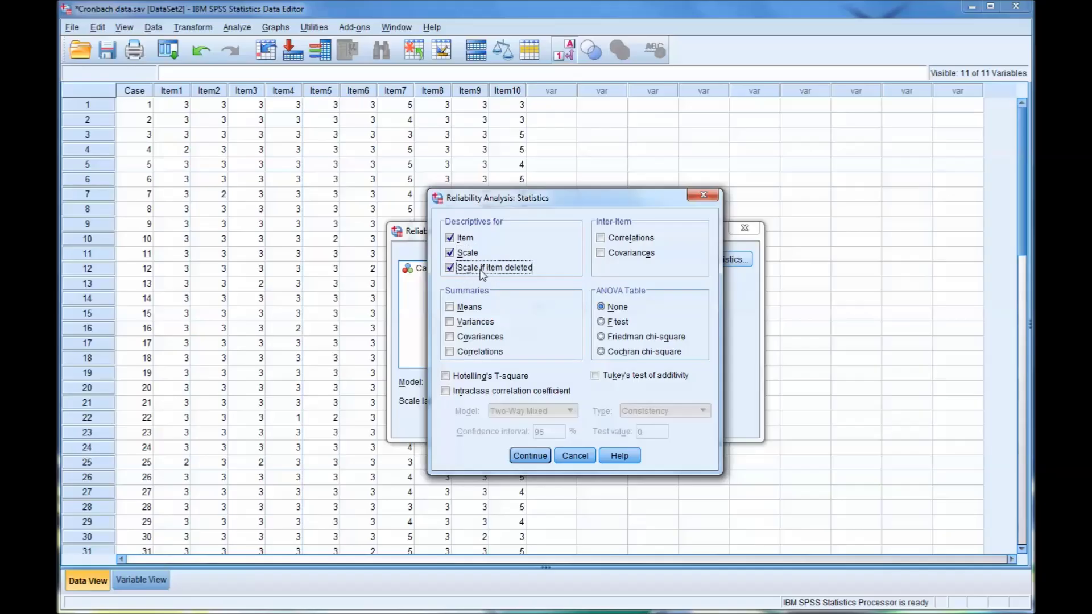
left_click(603, 239)
left_click(544, 453)
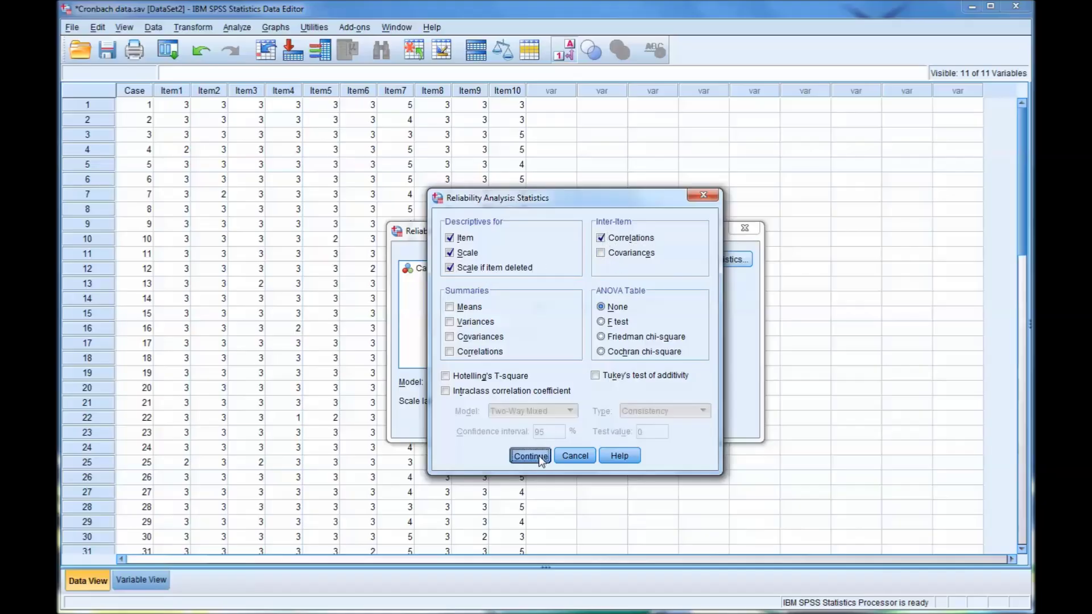
left_click(501, 424)
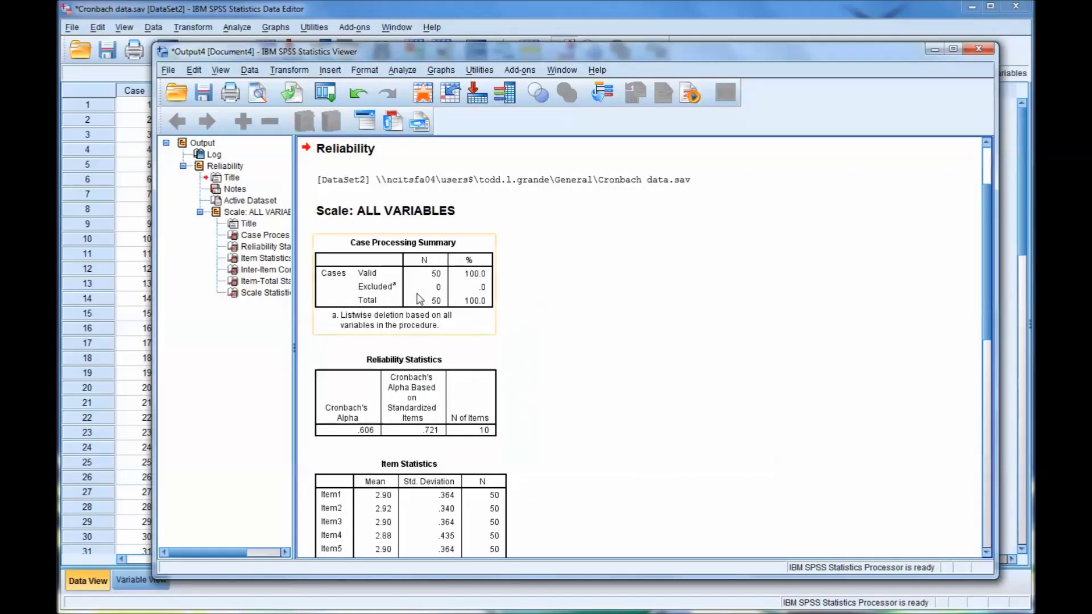
scroll(407, 281, "down", 1)
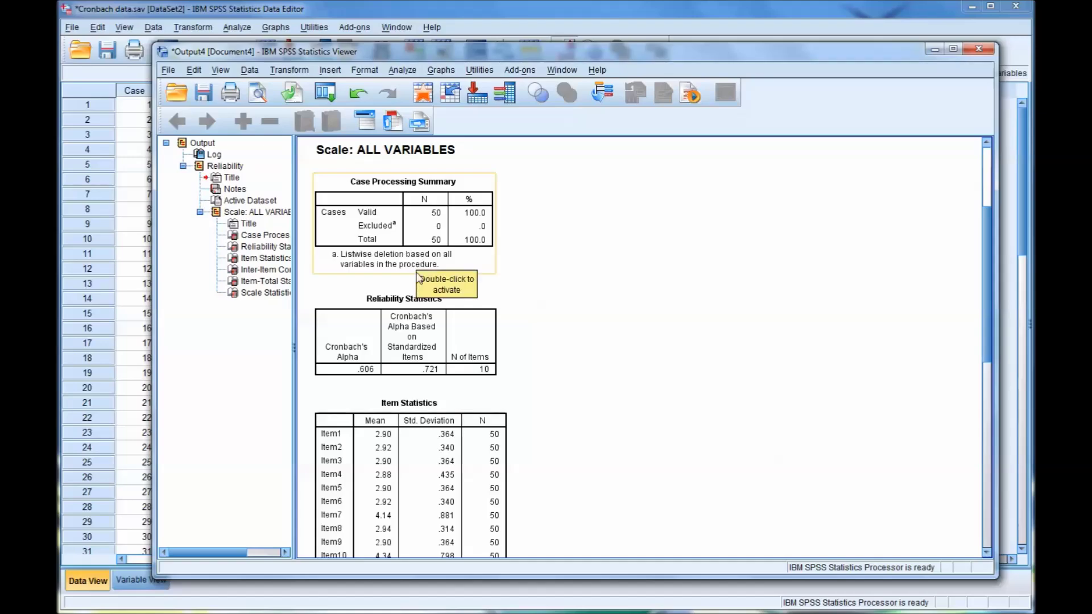
scroll(419, 261, "down", 1)
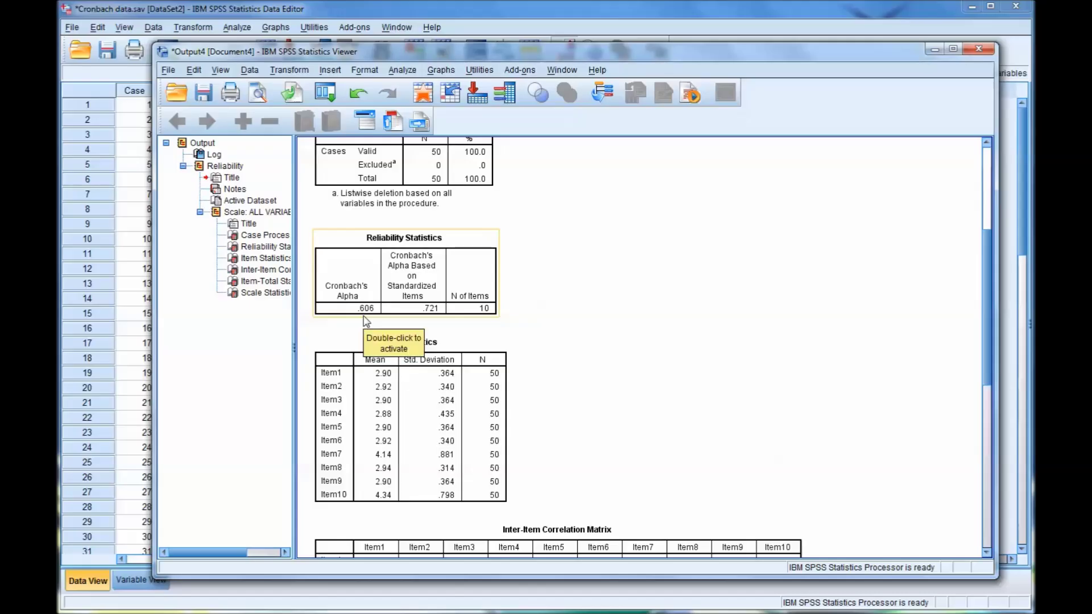
scroll(535, 314, "down", 2)
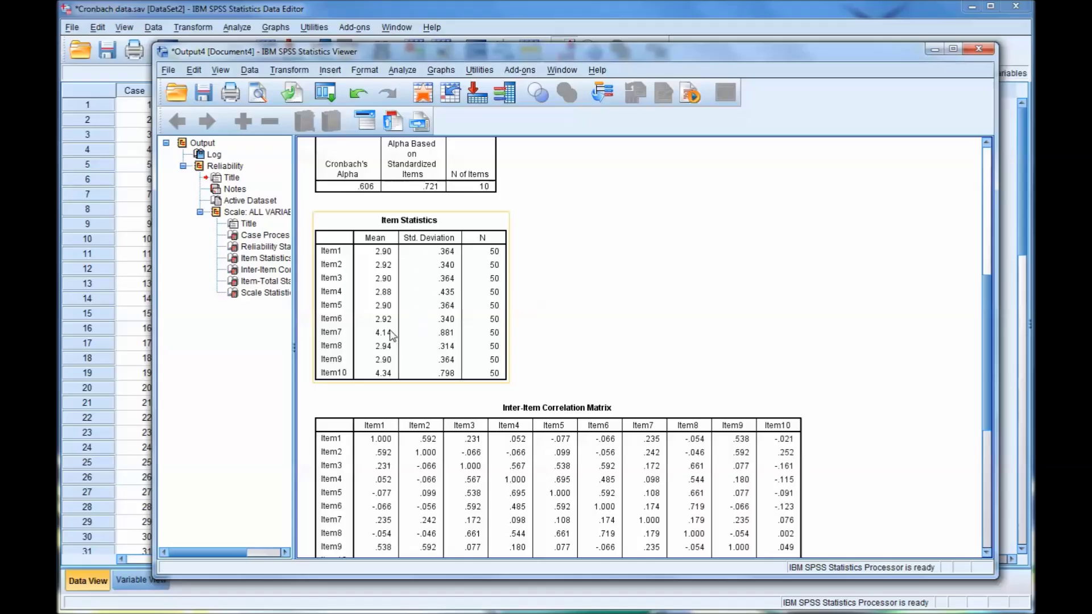
left_click(340, 339)
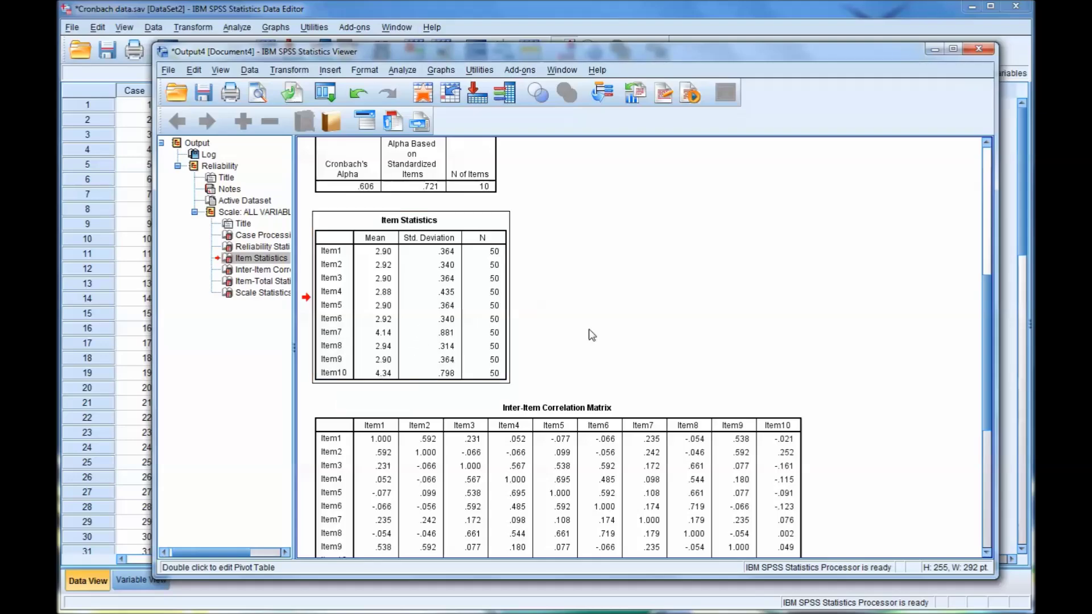
scroll(622, 335, "down", 2)
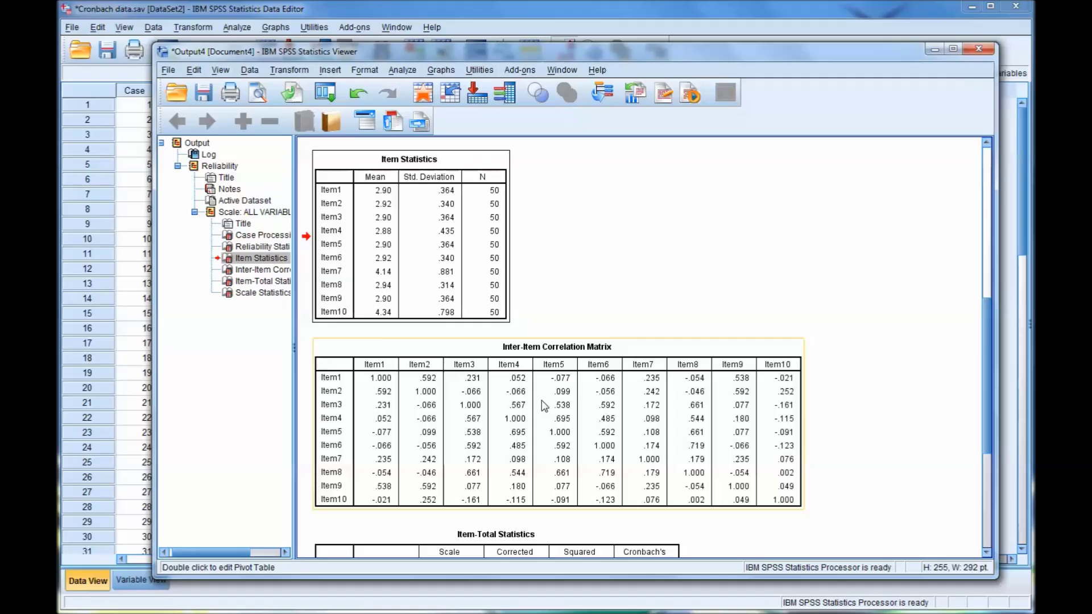
scroll(541, 401, "down", 4)
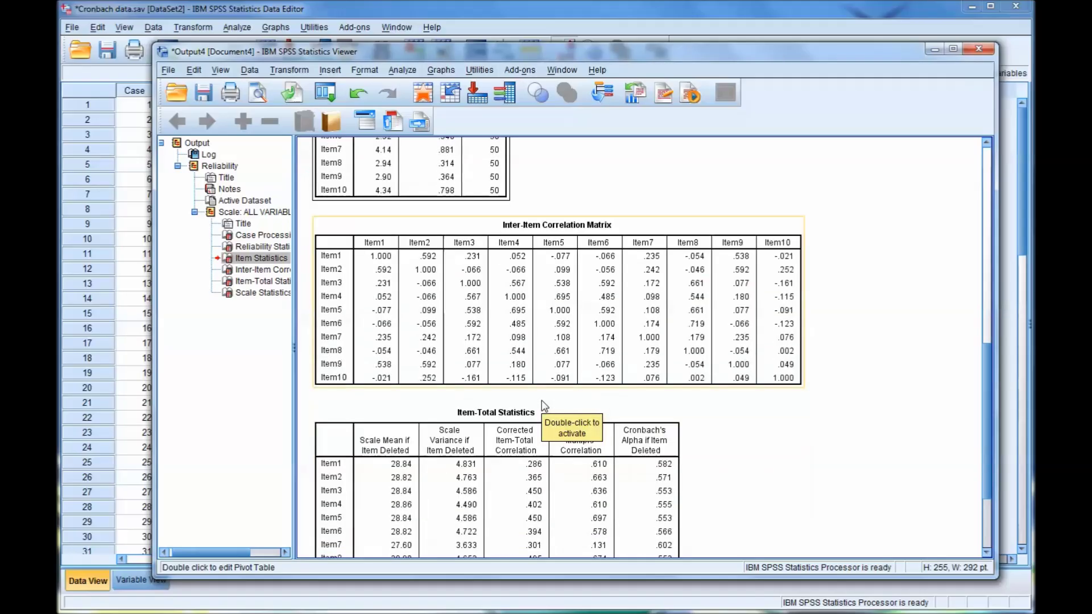
Review the Item-Total Statistics table, then return to the Cronbach Data Editor.
scroll(542, 399, "down", 4)
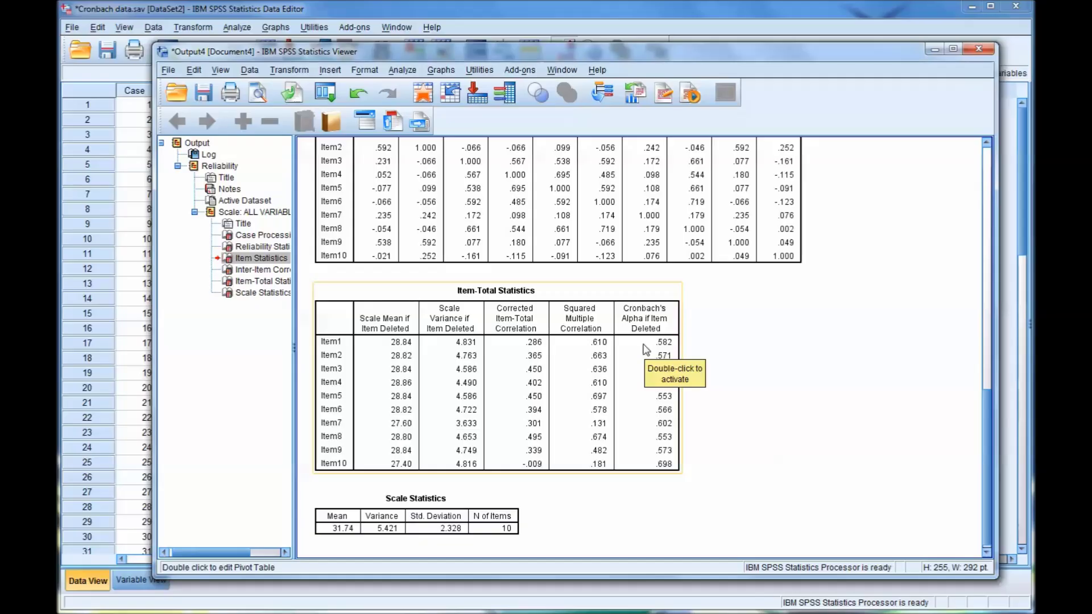
left_click(696, 358)
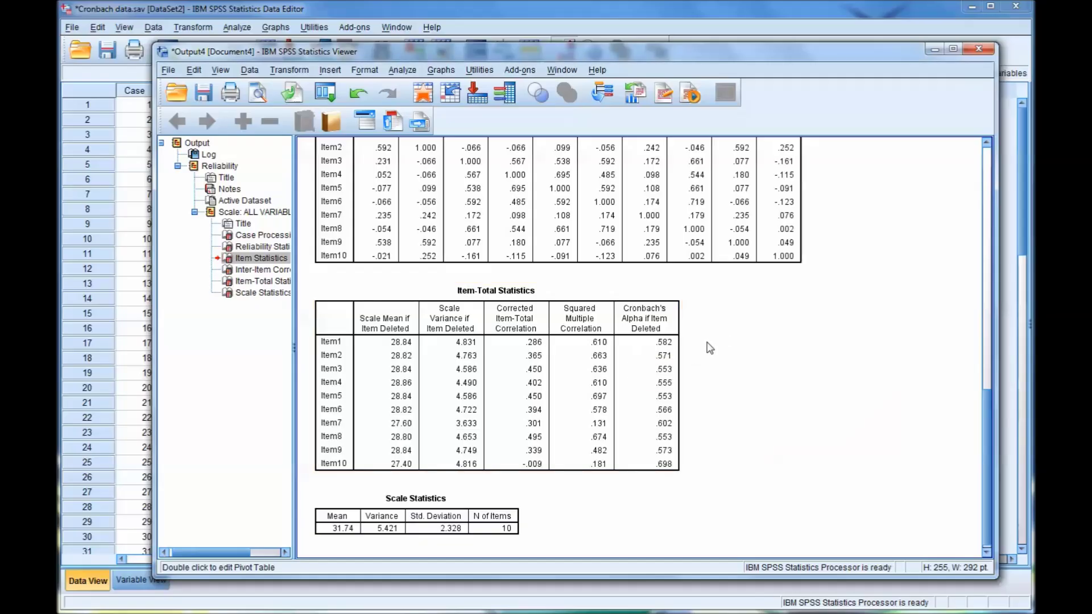
left_click(662, 353)
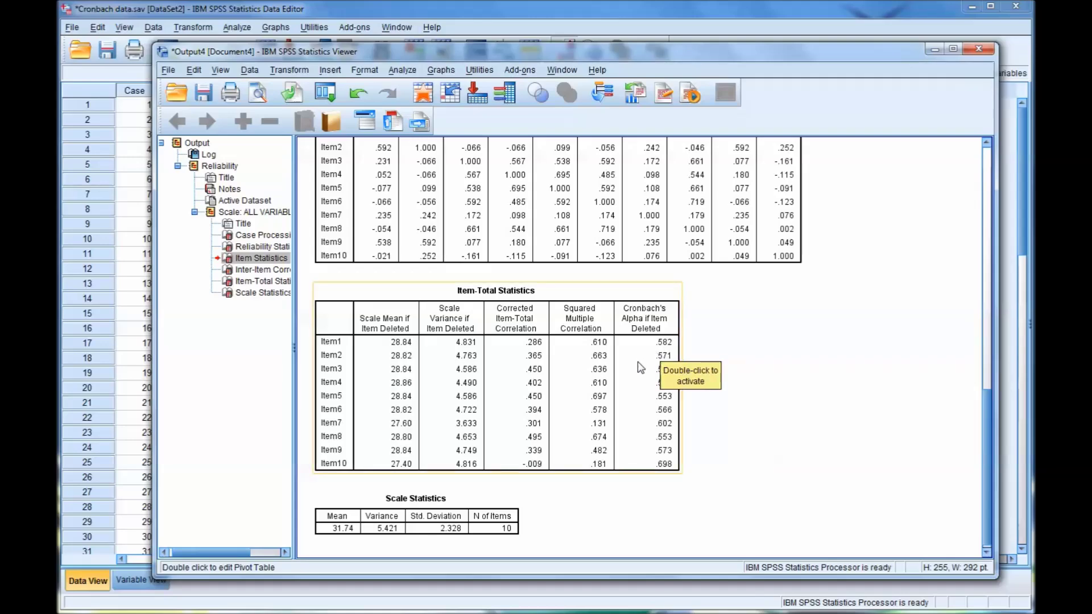
left_click(796, 447)
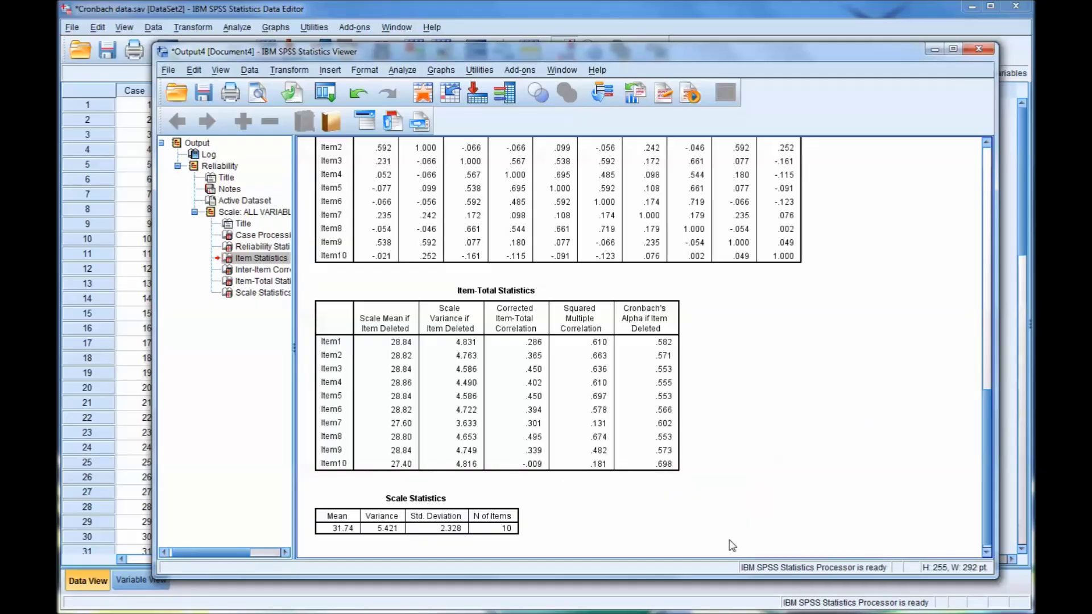
left_click(418, 20)
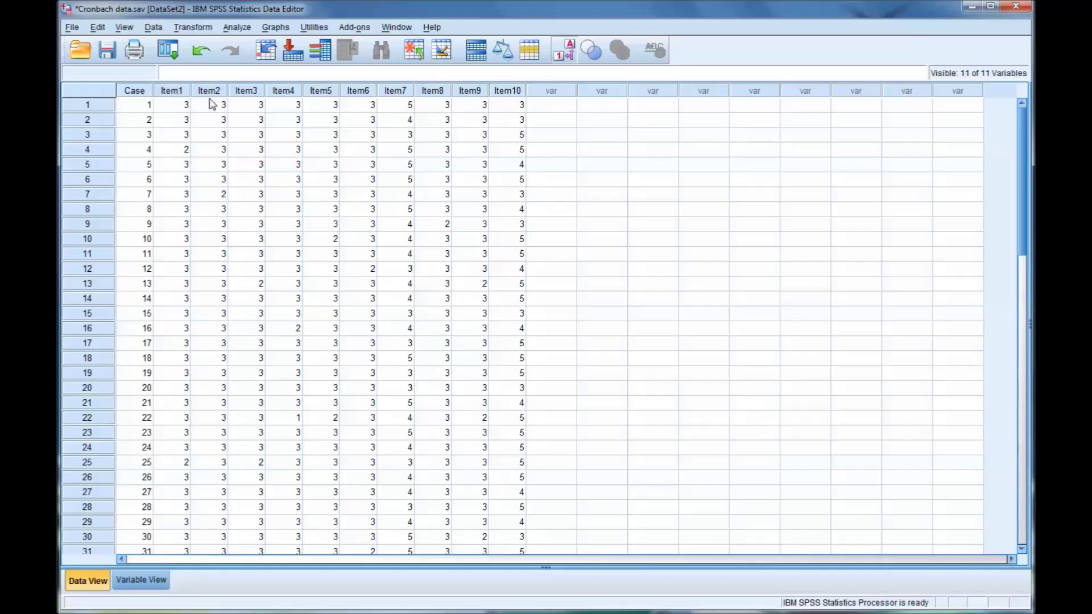
Rerun Reliability Analysis with Item10 removed from the Items list.
left_click(233, 30)
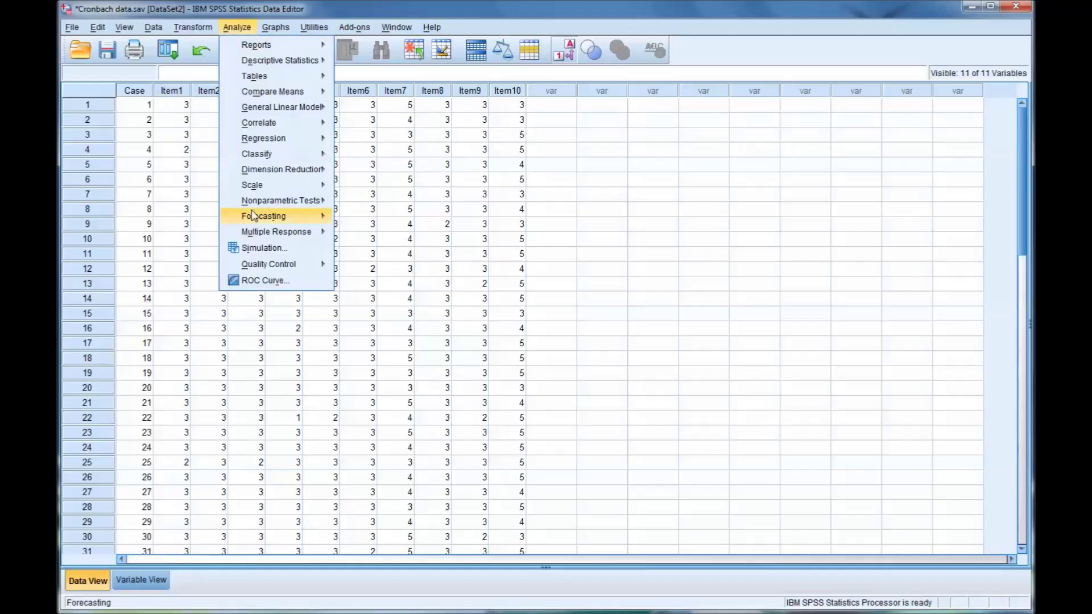
mouse_move(267, 214)
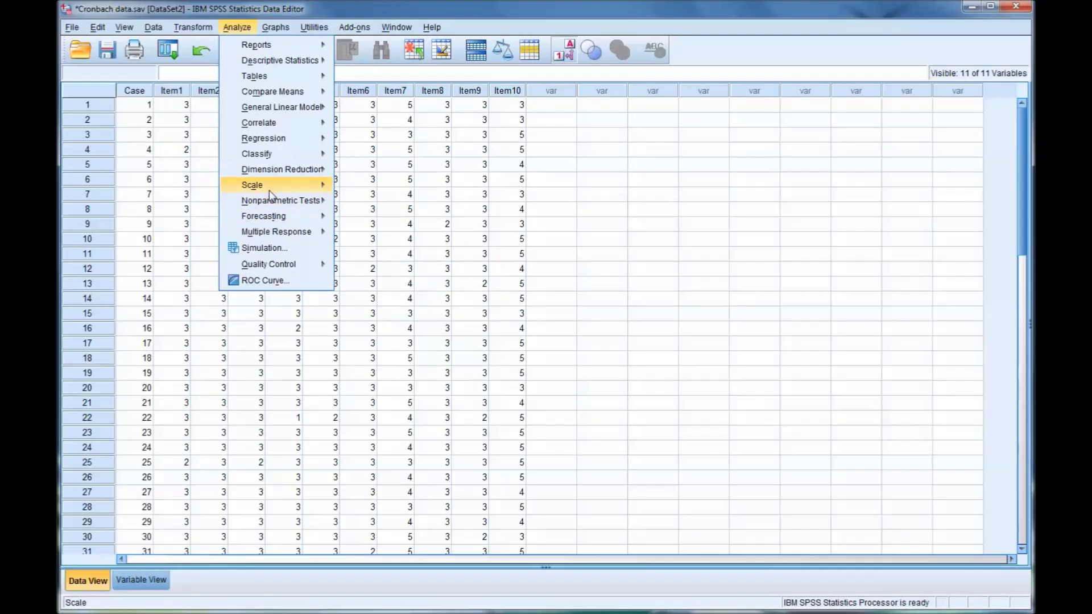
mouse_move(268, 190)
left_click(423, 189)
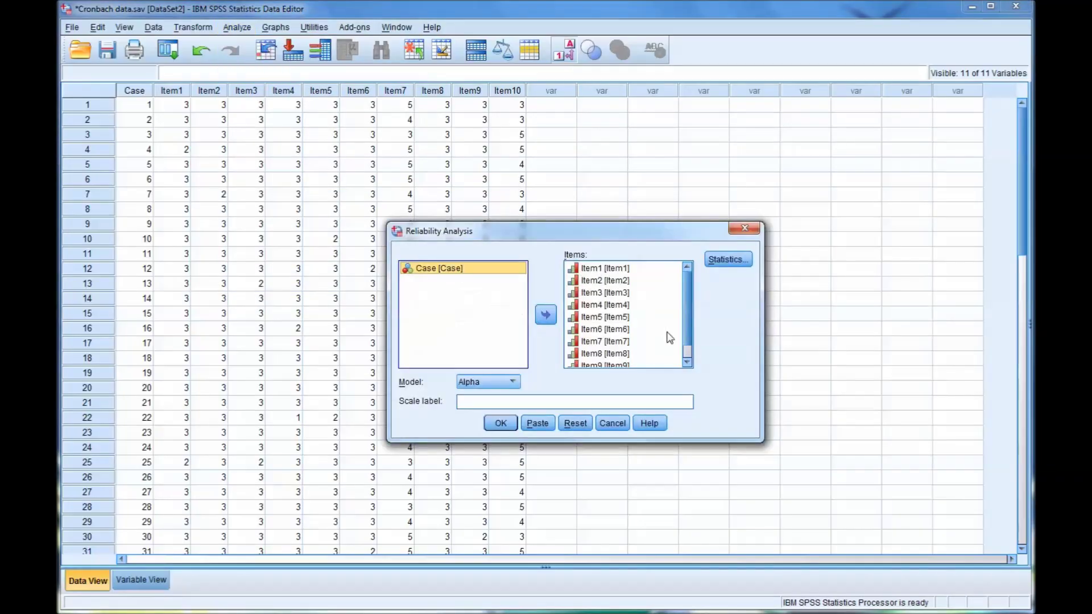
scroll(691, 330, "down", 1)
left_click(629, 363)
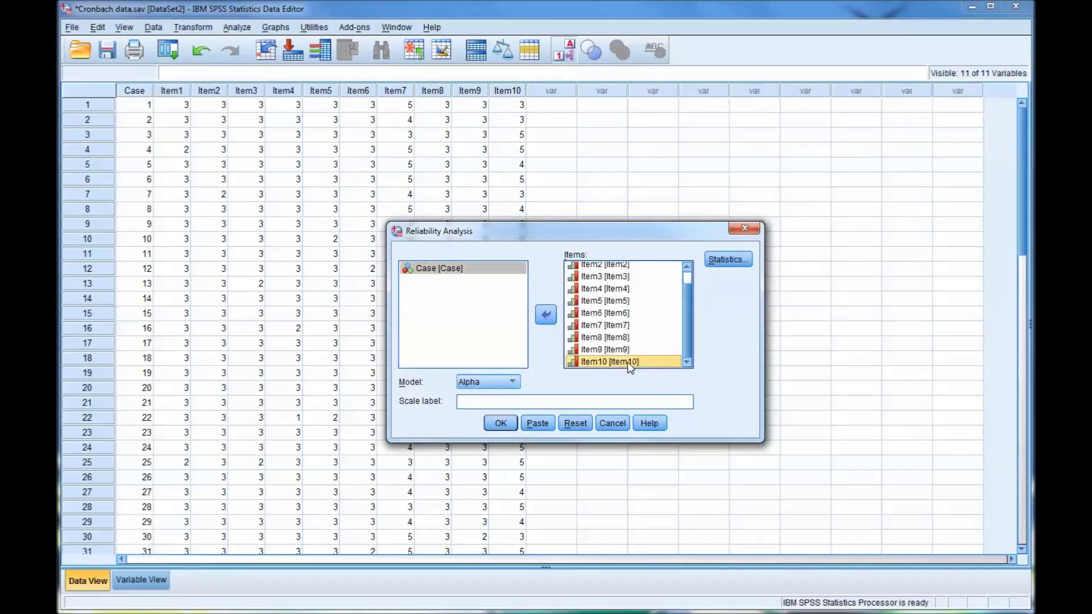
left_click(546, 315)
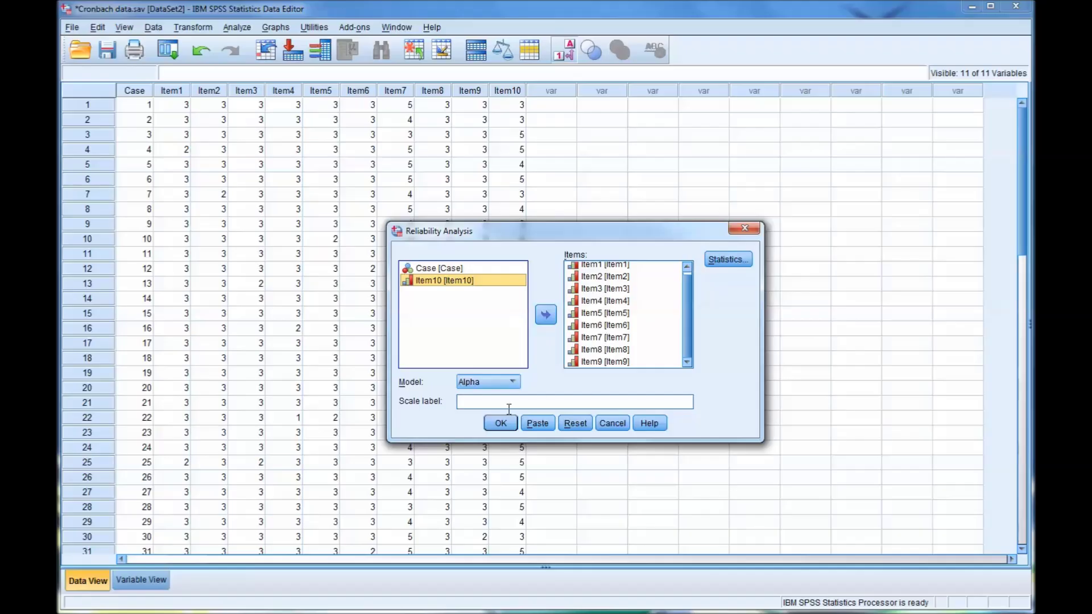
left_click(501, 428)
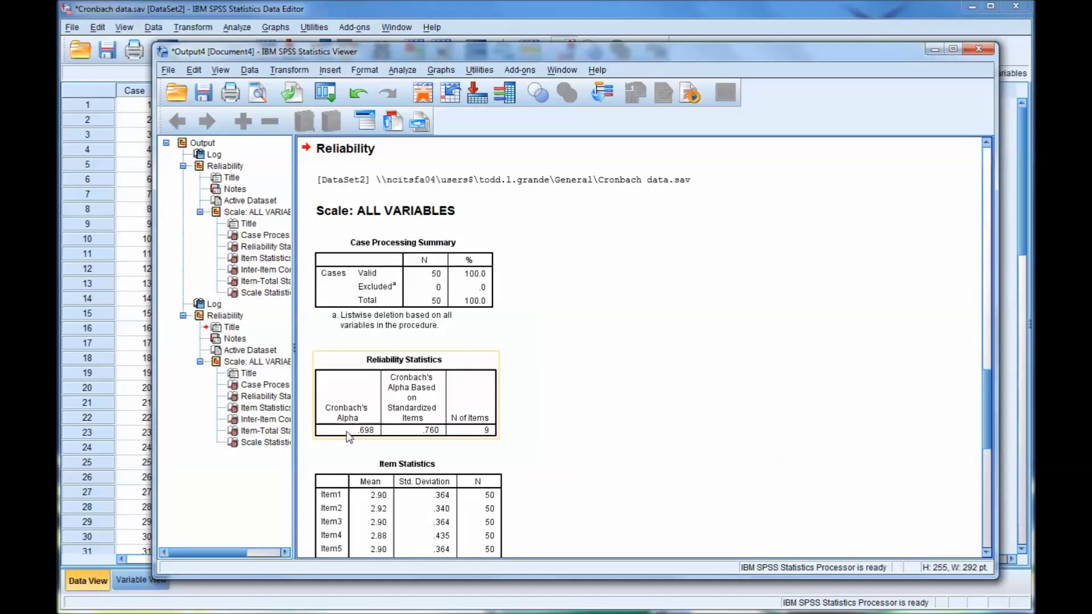
Review the nine-item output (alpha .698, .760 standardized) and return to the data sheet.
scroll(363, 420, "down", 2)
scroll(364, 419, "down", 2)
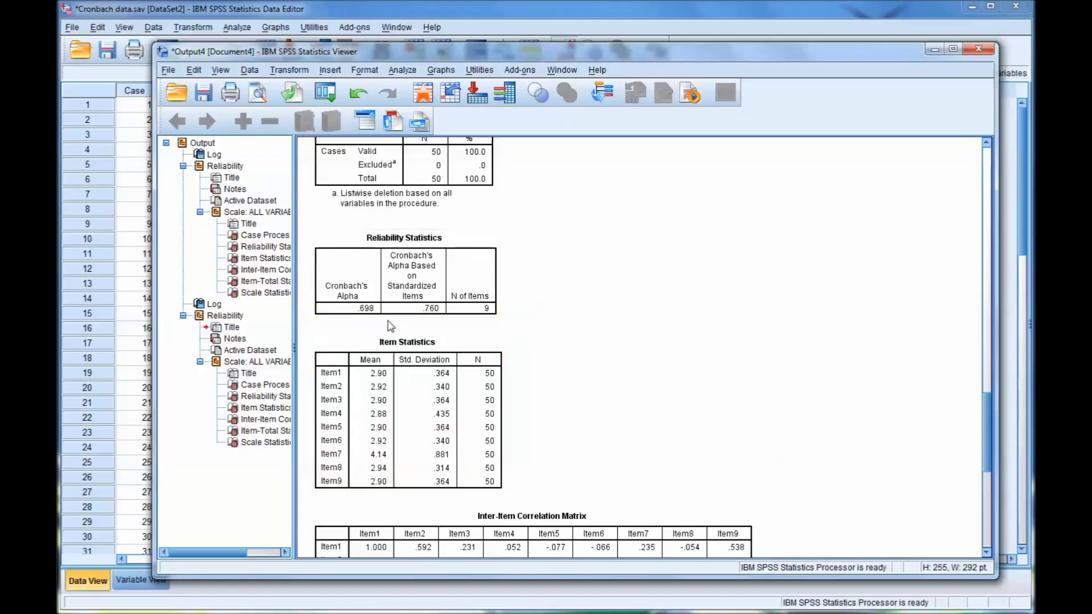
scroll(398, 335, "down", 4)
scroll(397, 320, "down", 8)
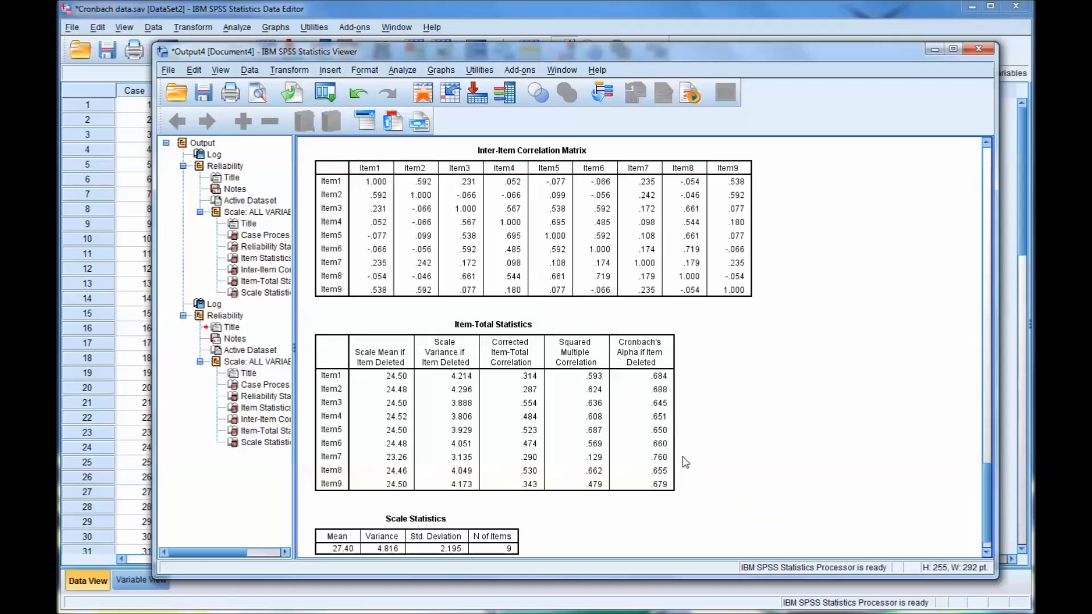
scroll(685, 463, "up", 10)
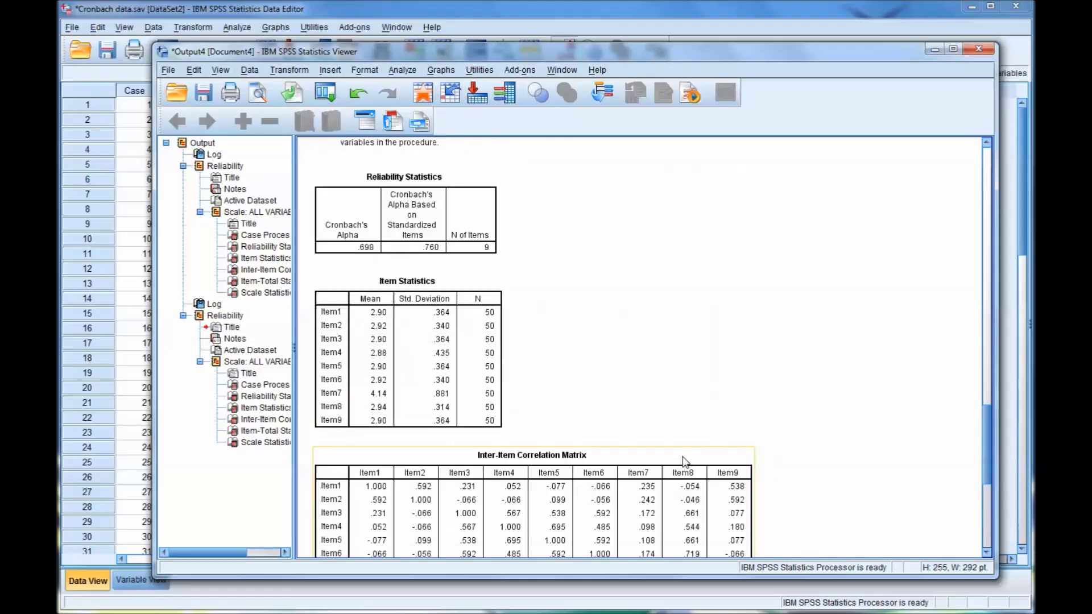
left_click(538, 19)
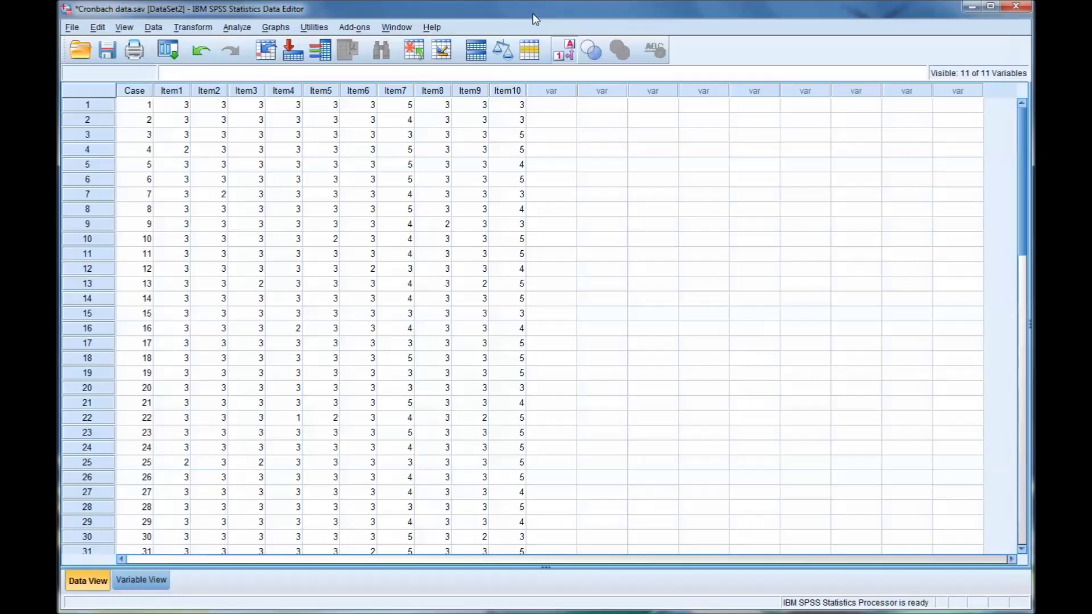
Rerun Reliability Analysis with Item7 also removed from the Items list.
left_click(237, 28)
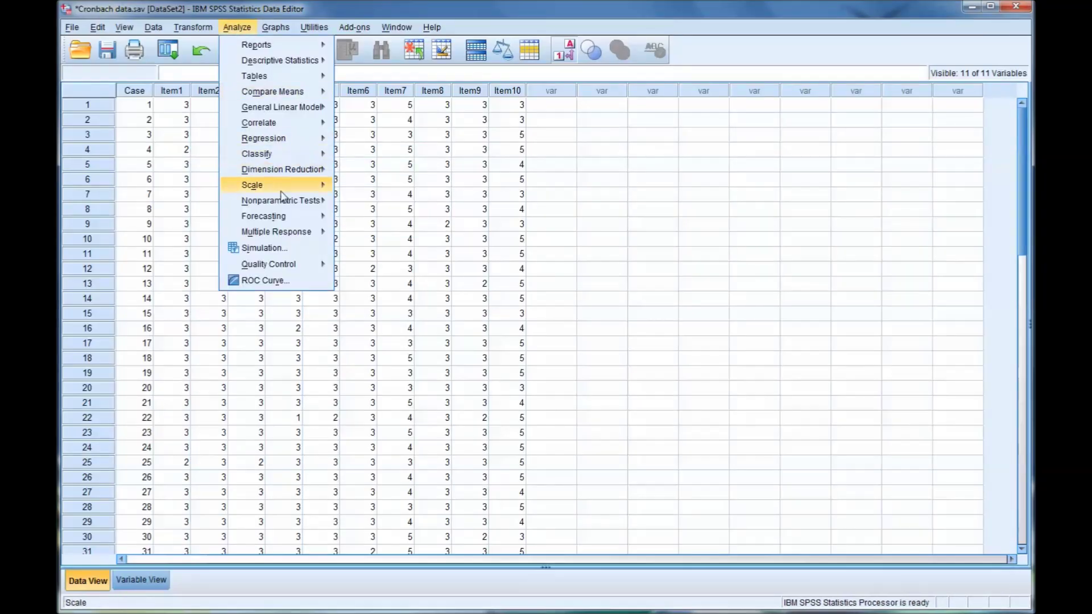
left_click(345, 189)
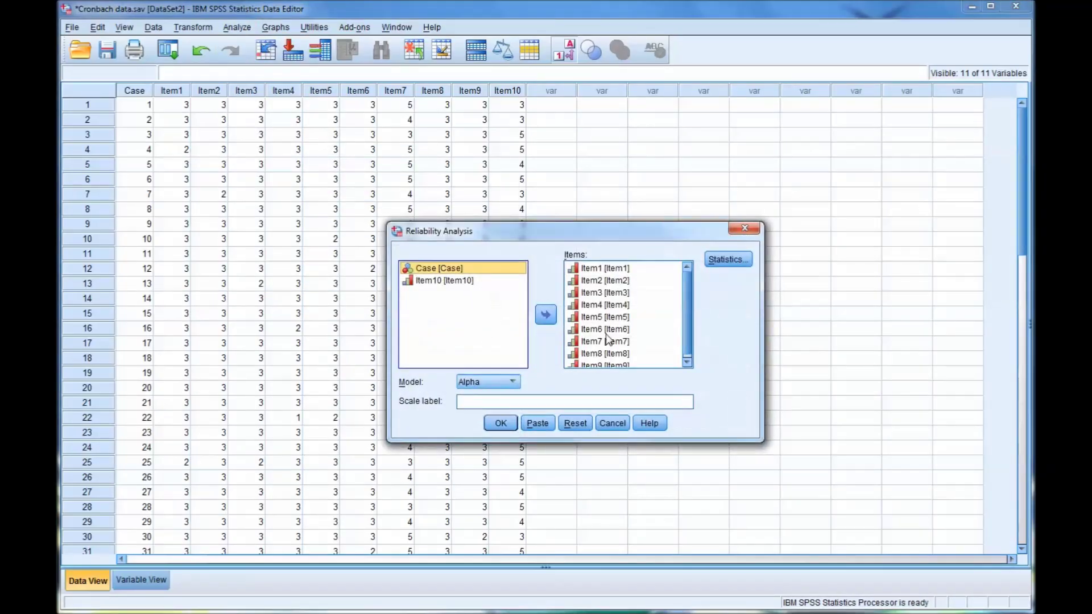
left_click(607, 340)
left_click(543, 317)
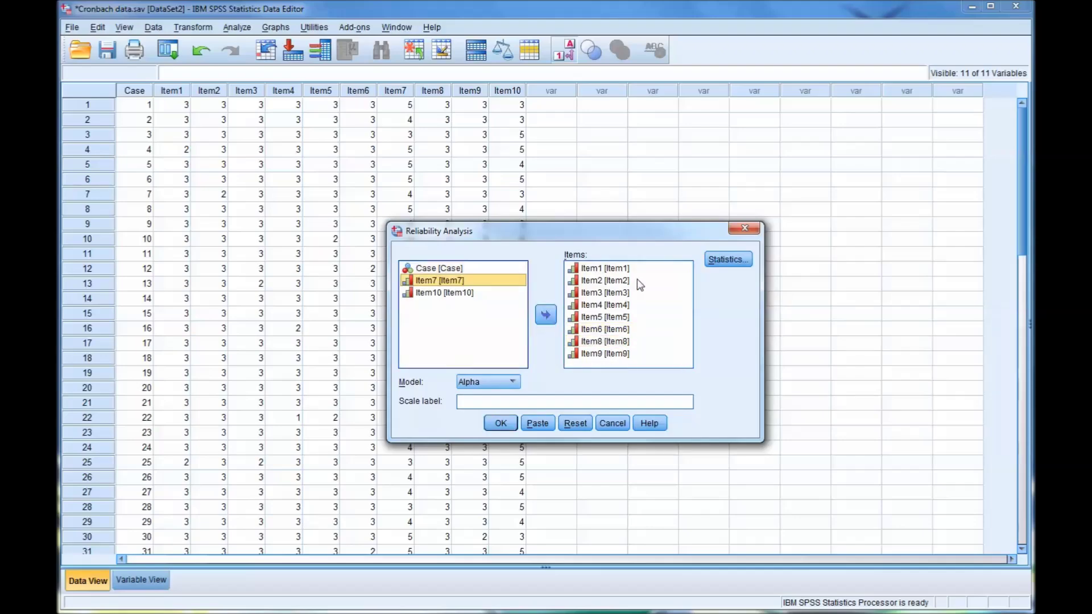
left_click(509, 421)
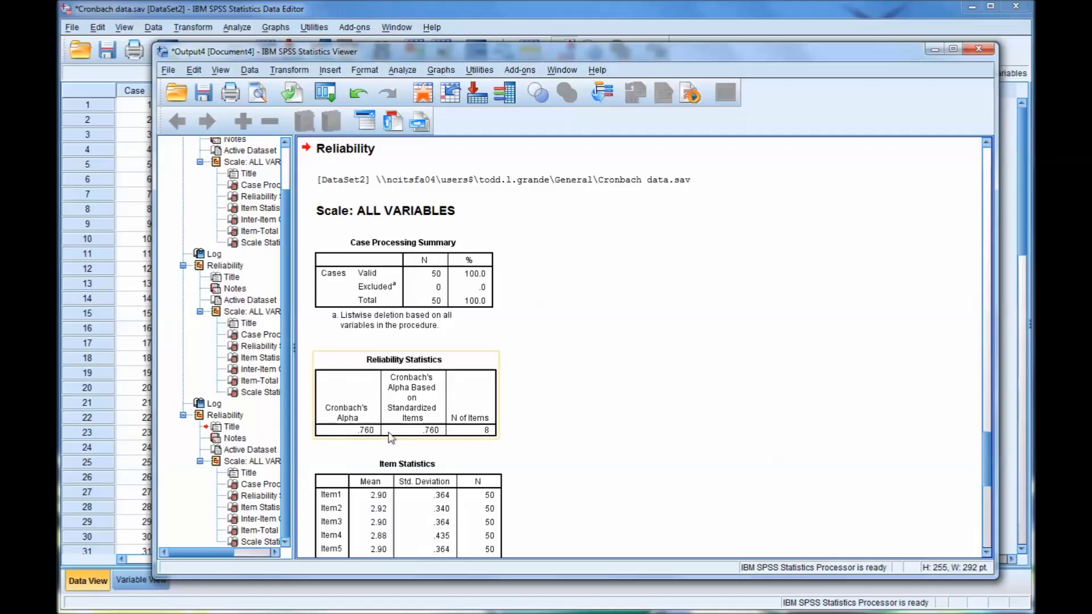
Review the eight-item output showing Cronbach's alpha .760.
scroll(390, 437, "down", 3)
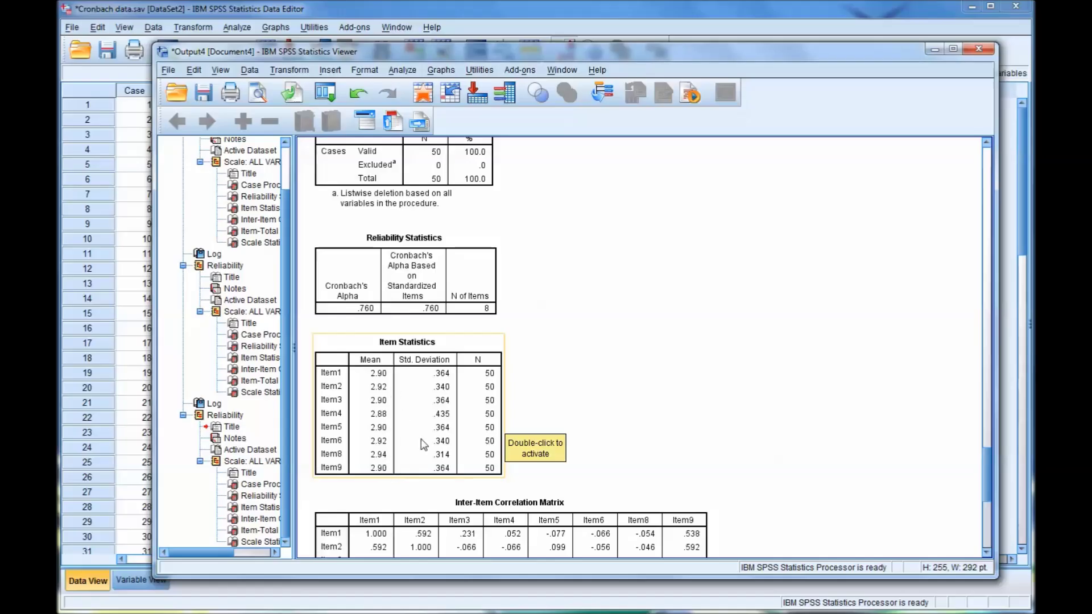
scroll(443, 432, "down", 7)
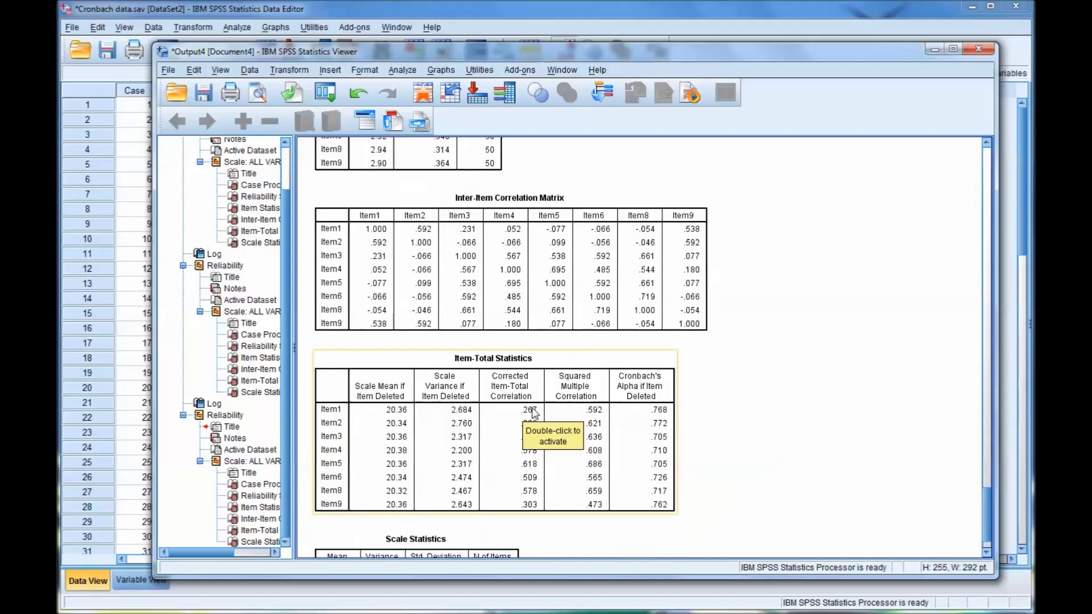
scroll(533, 409, "up", 6)
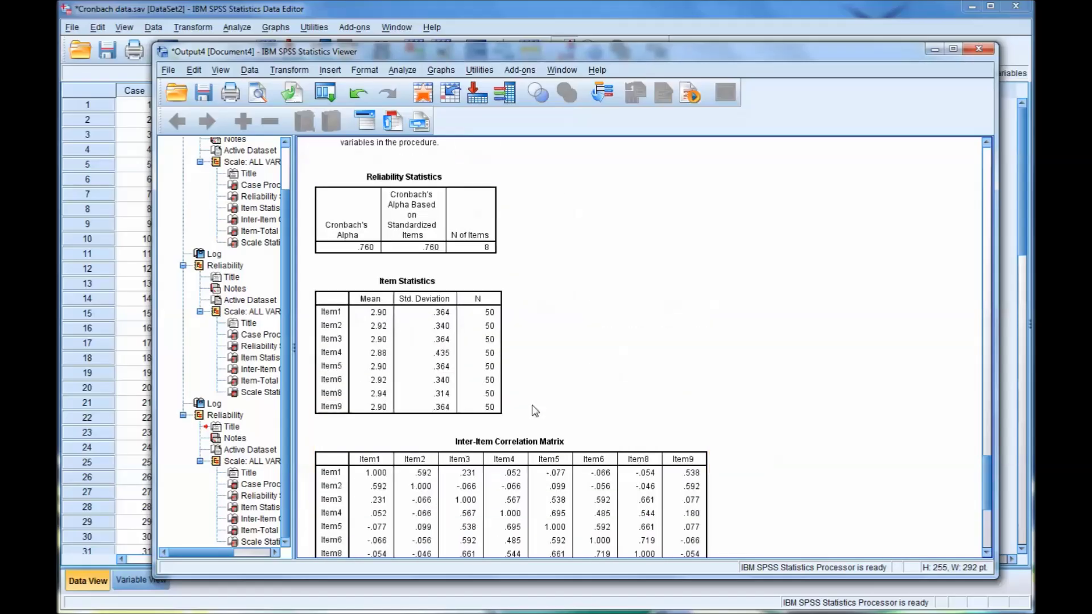
scroll(426, 340, "down", 7)
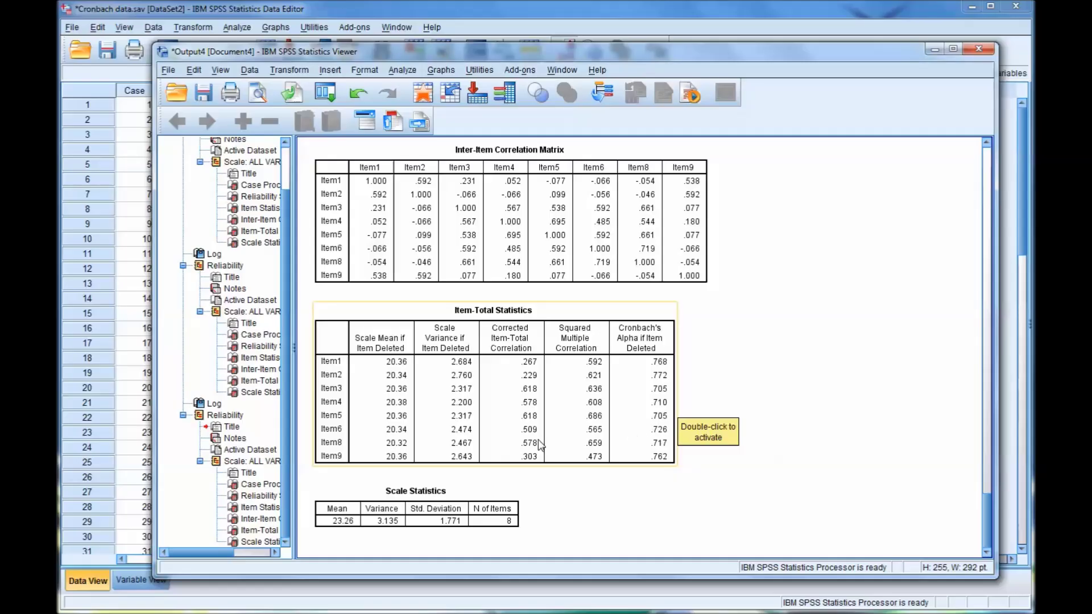
scroll(396, 317, "up", 4)
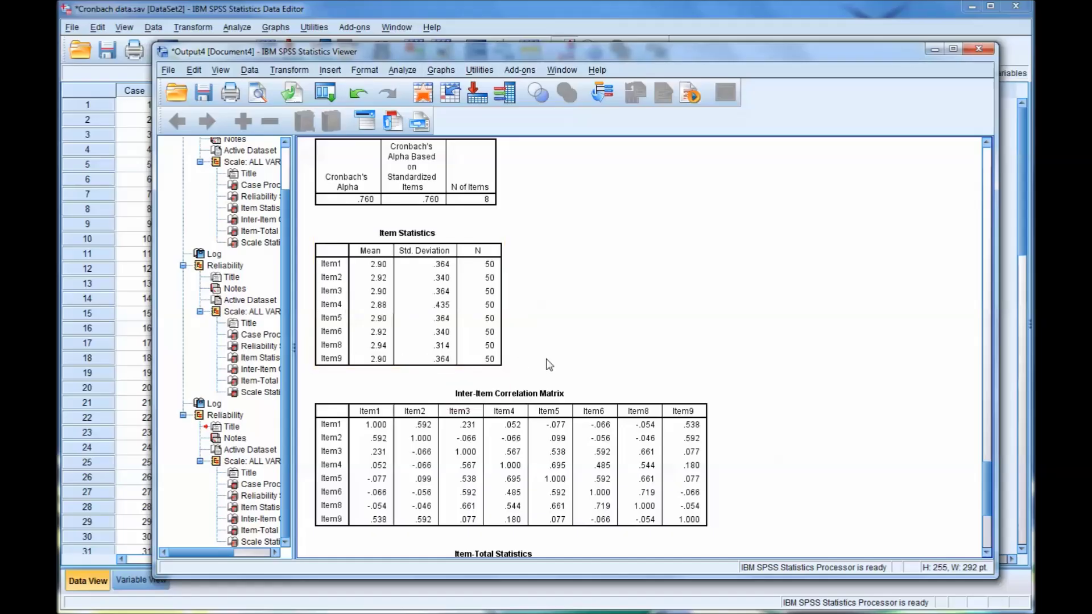
scroll(549, 365, "down", 4)
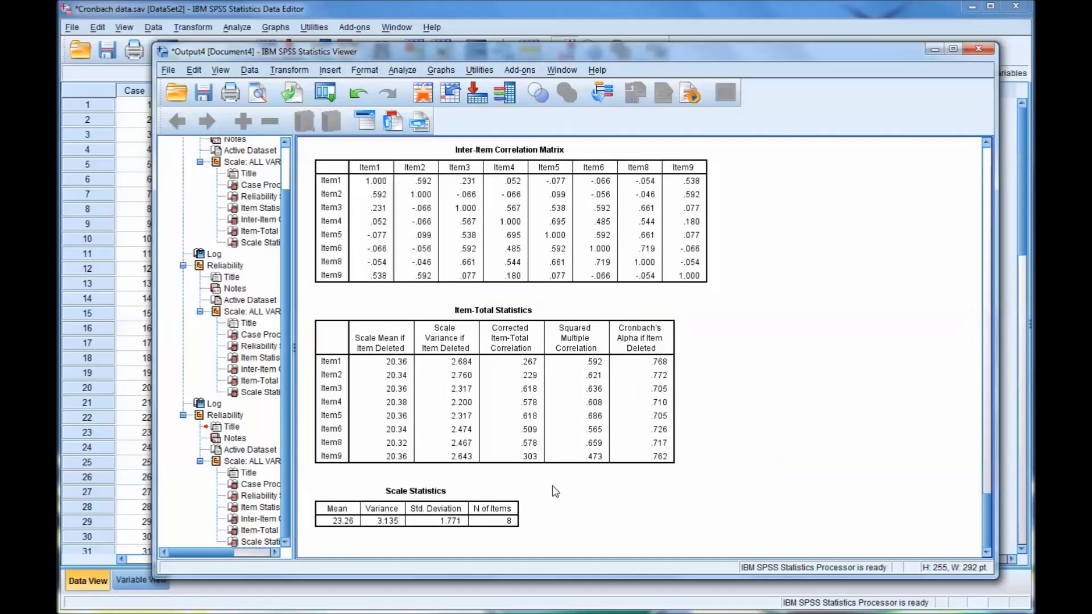